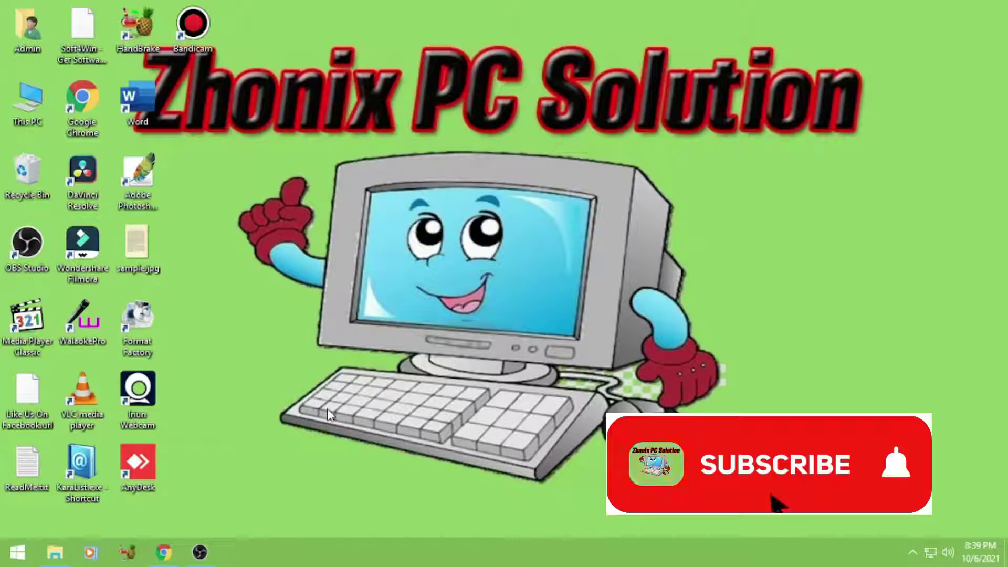
- Download the Bandicam installer bdcamsetup (1).exe from bandicam.com in Chrome, then minimize the browser
left_click(165, 552)
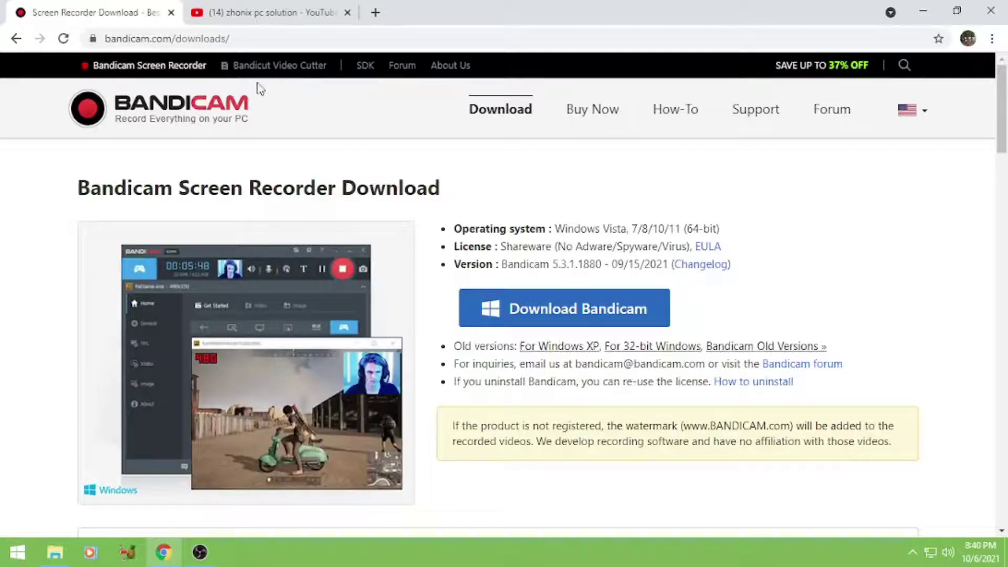
left_click(581, 320)
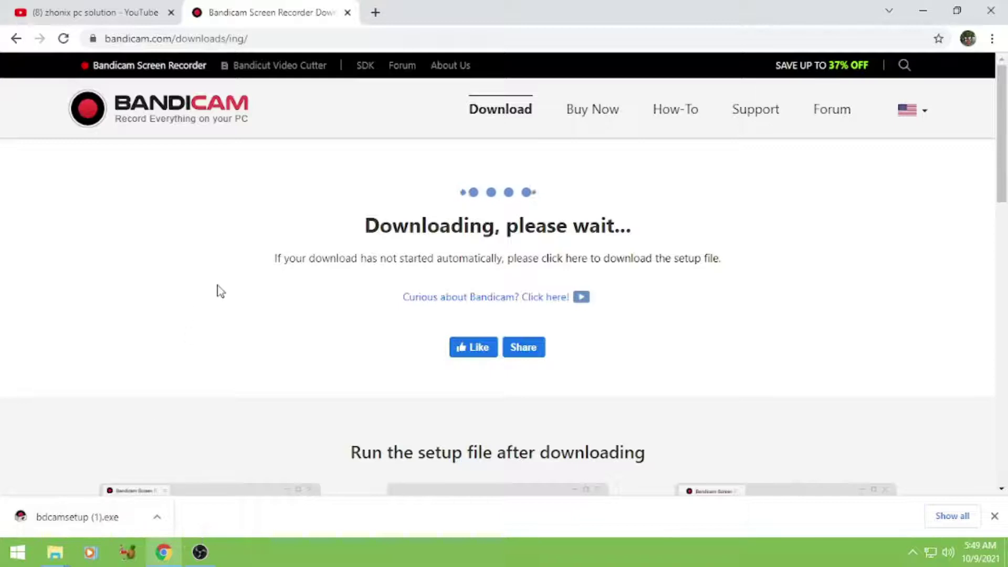
left_click(924, 11)
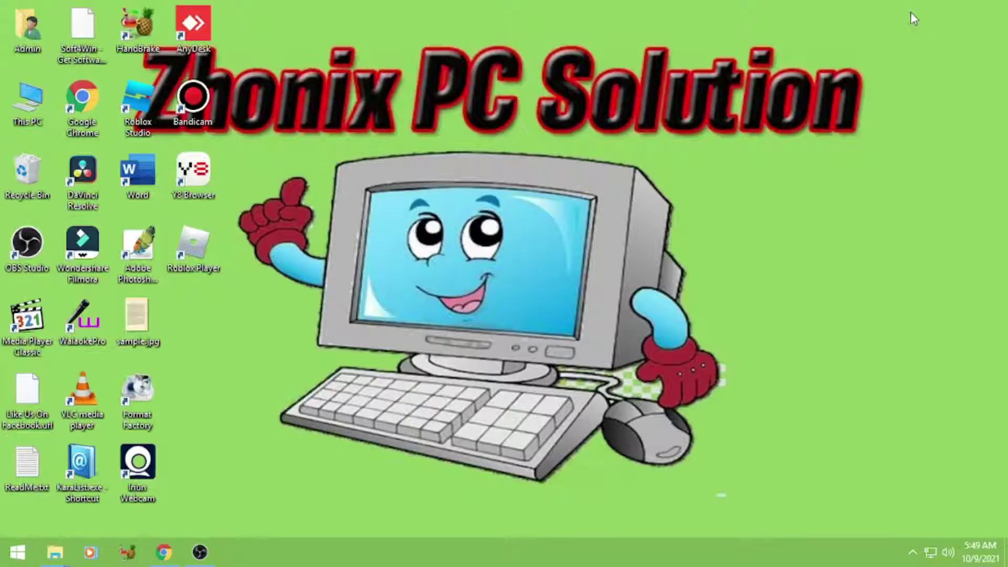
- Launch Bandicam from its desktop icon, centre its window, and bring up Format settings
double_click(193, 100)
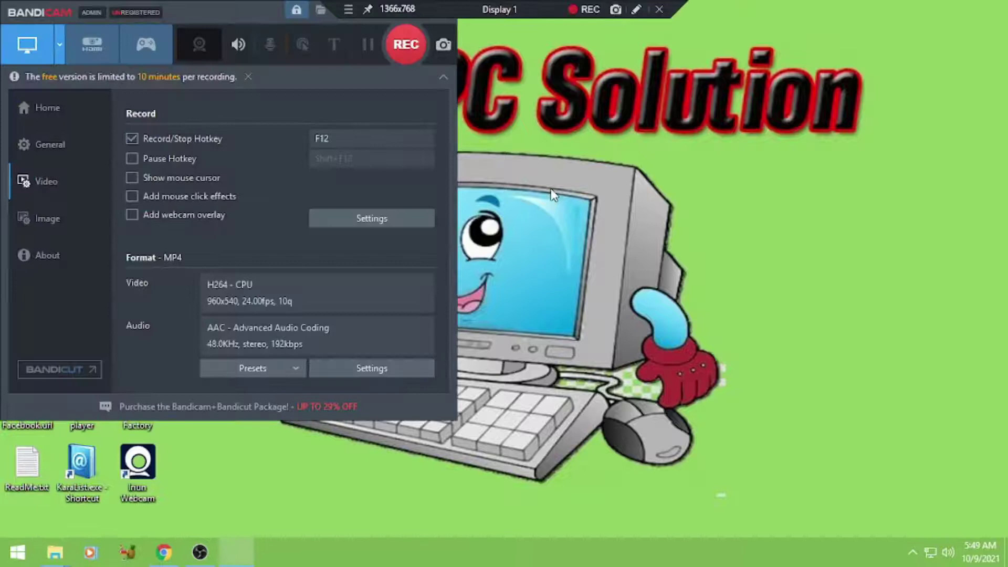
left_click_drag(261, 17, 461, 82)
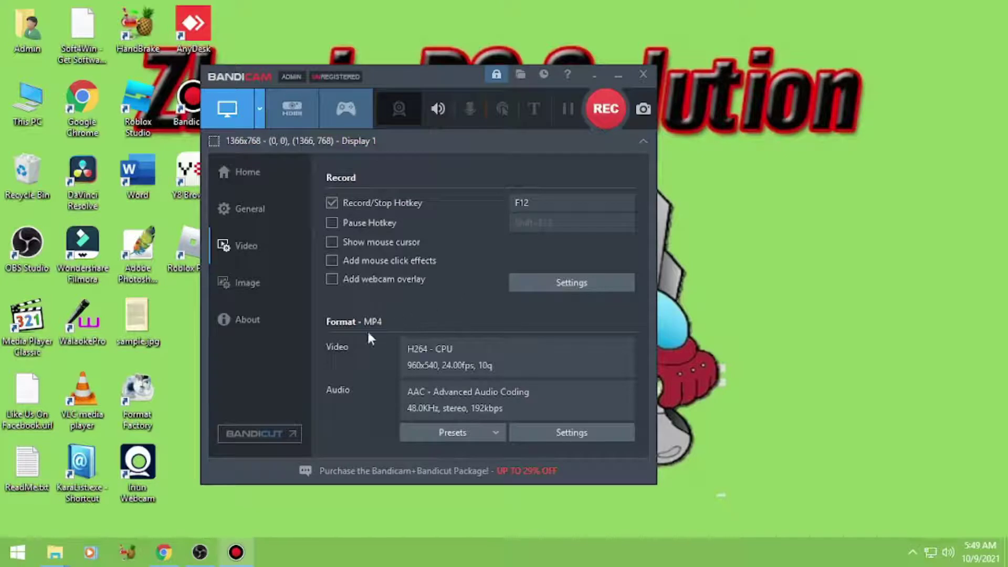
left_click(590, 436)
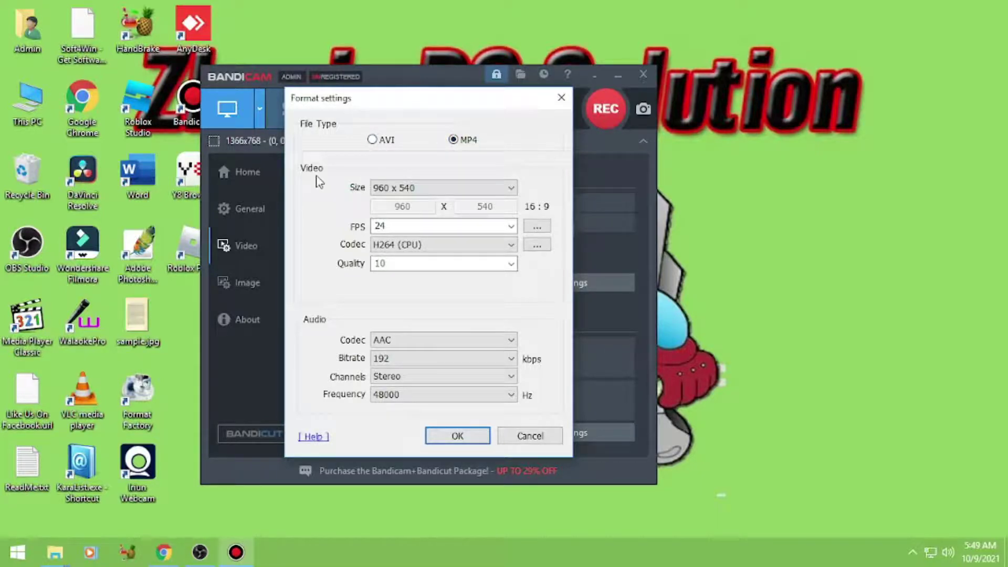
- Choose 640 x 360 from the Size list in Format settings
left_click(511, 190)
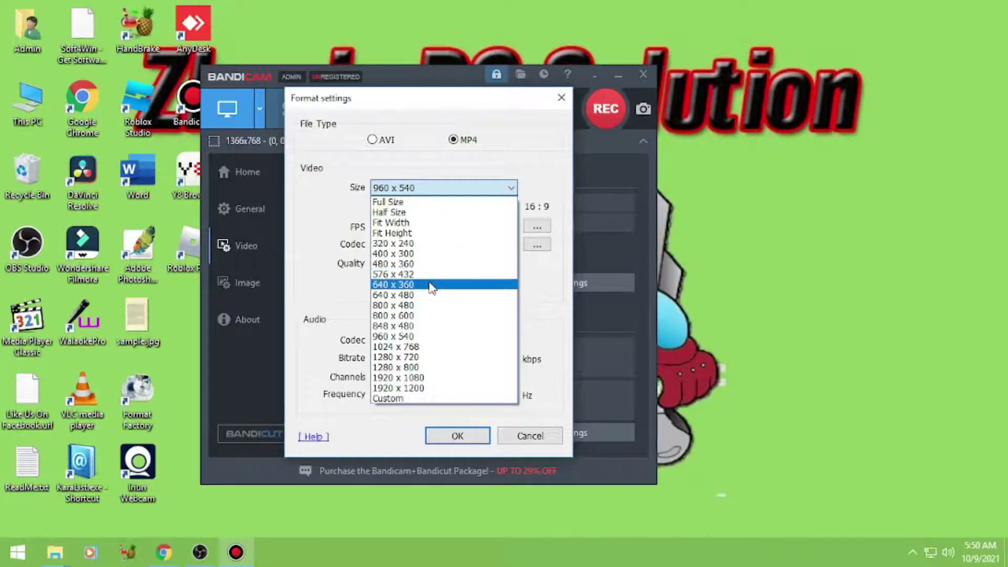
left_click(429, 285)
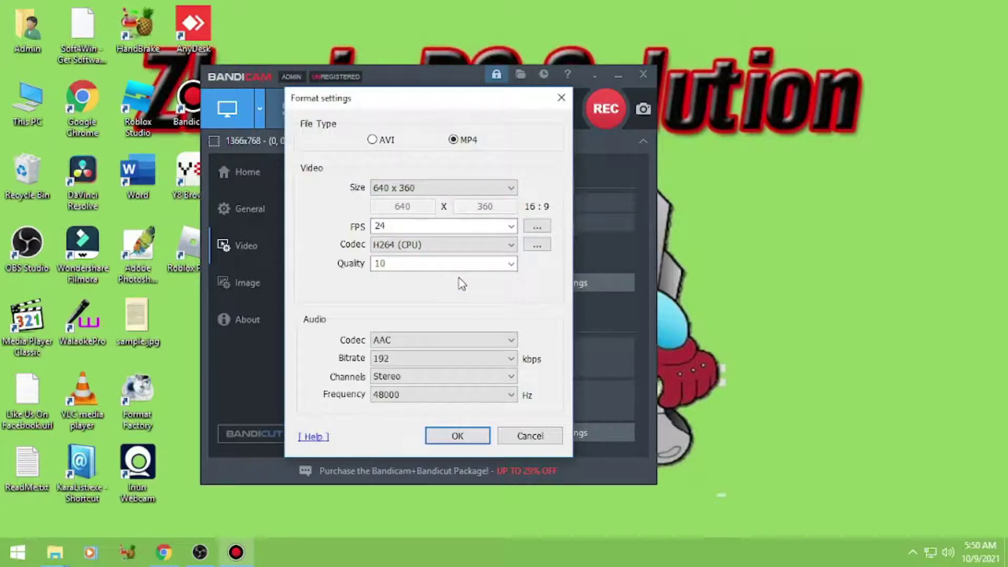
- Keep FPS at 24 and quality at 10, then apply the MP4 format
left_click(511, 226)
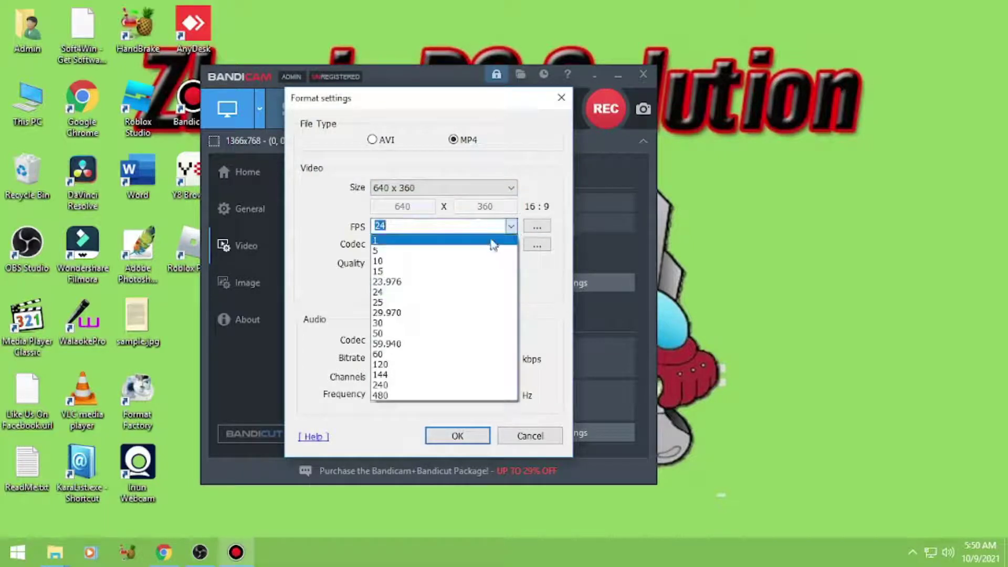
left_click(439, 293)
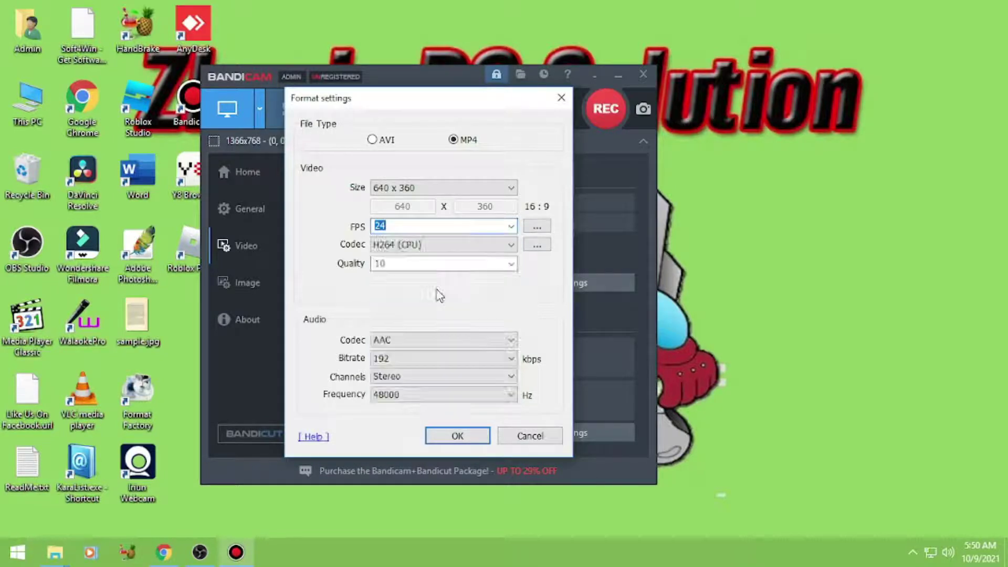
left_click(511, 264)
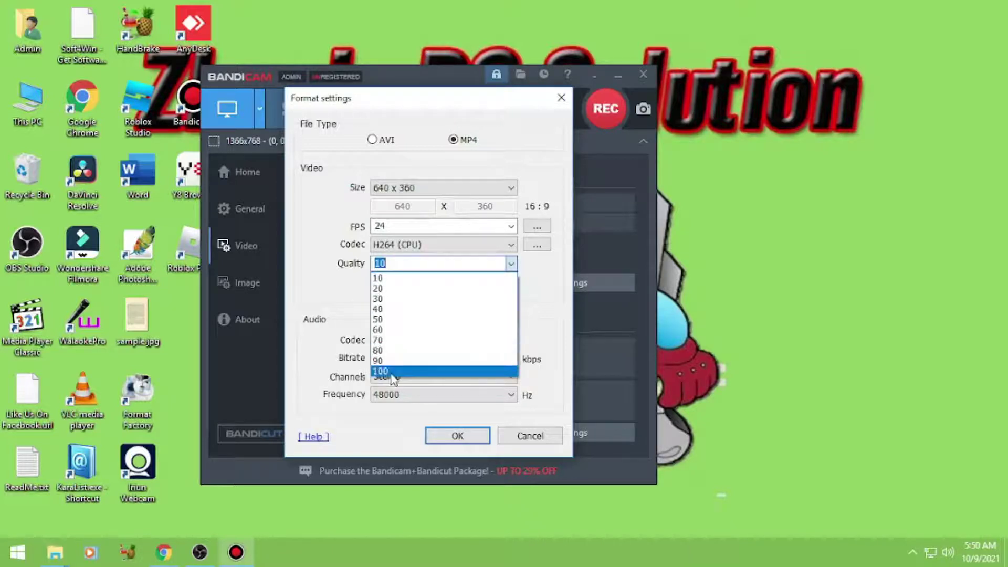
left_click(384, 280)
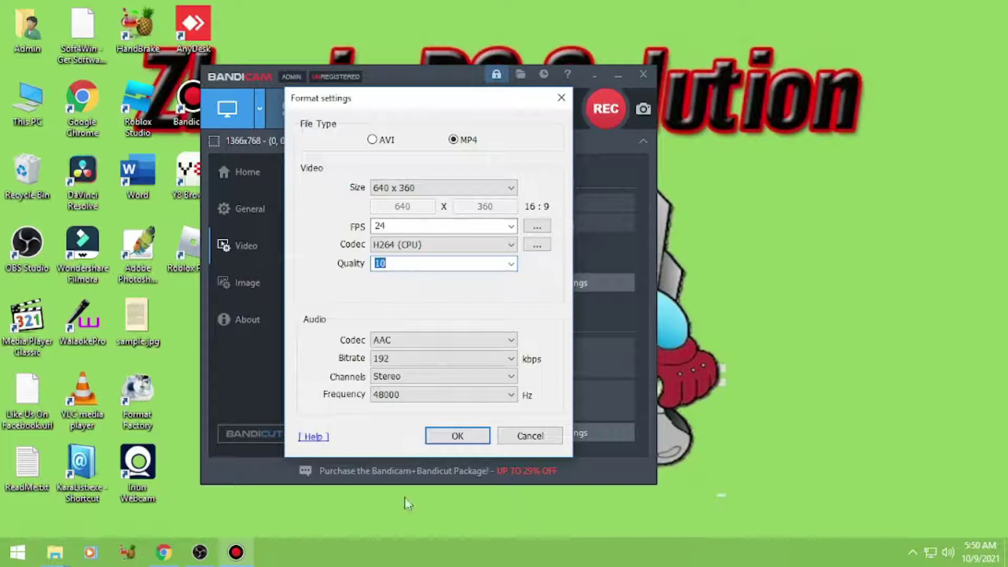
left_click(458, 437)
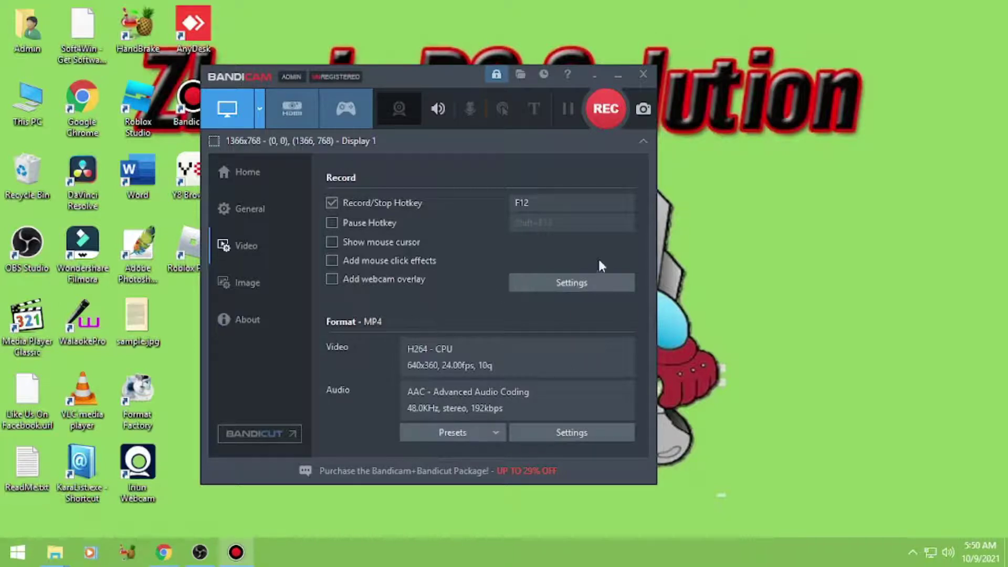
- Try Device mode with Iriun Webcam as the capture device, then close that panel
left_click(302, 120)
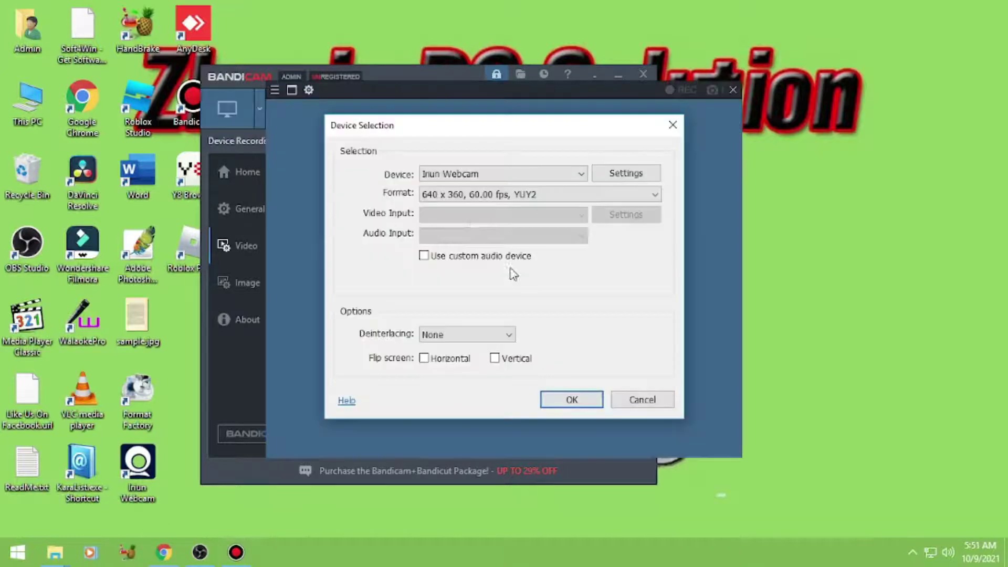
left_click(582, 173)
left_click(562, 188)
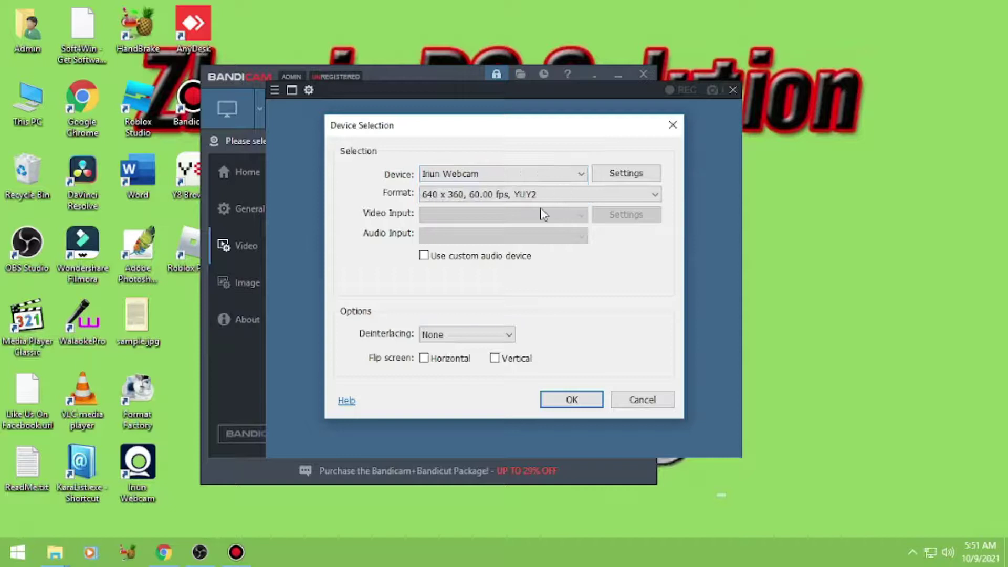
left_click(572, 399)
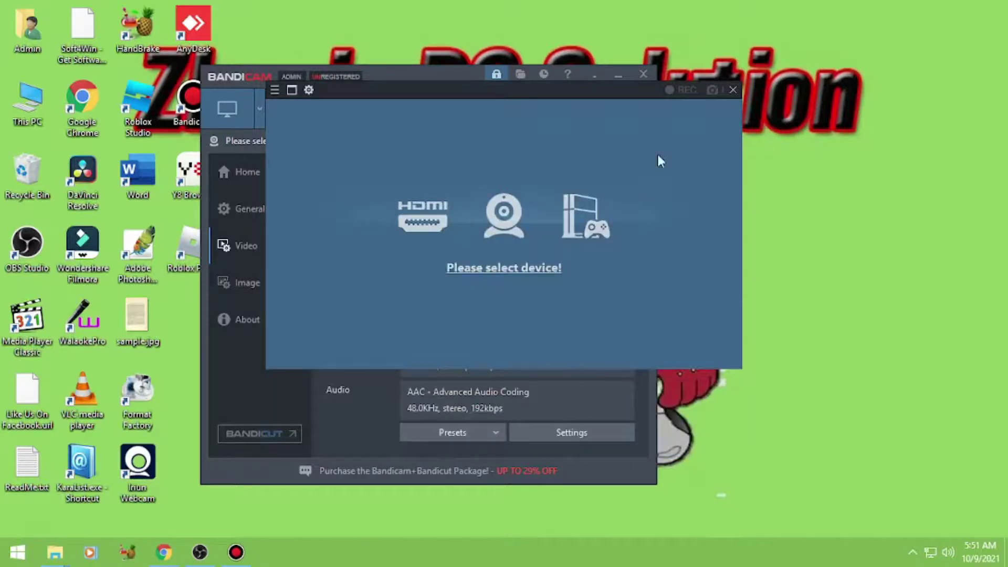
left_click(733, 90)
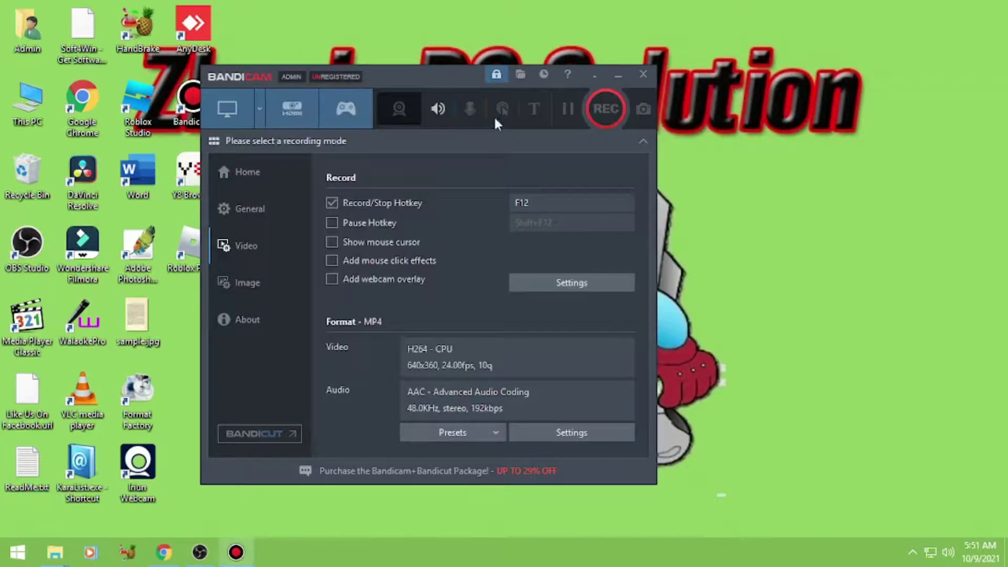
- Set the recording mode to Fullscreen on Display 1 and start recording
left_click(261, 115)
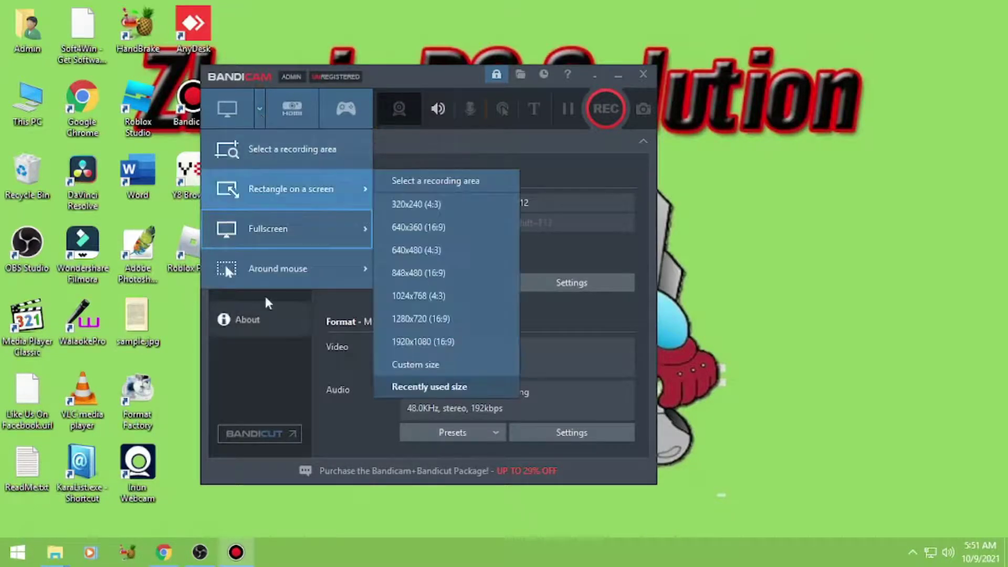
mouse_move(277, 281)
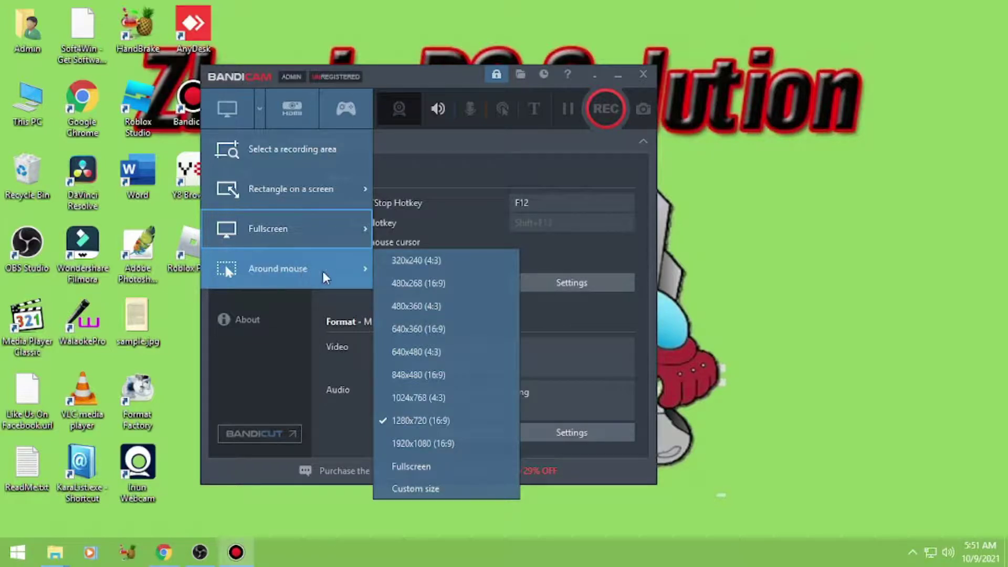
mouse_move(338, 234)
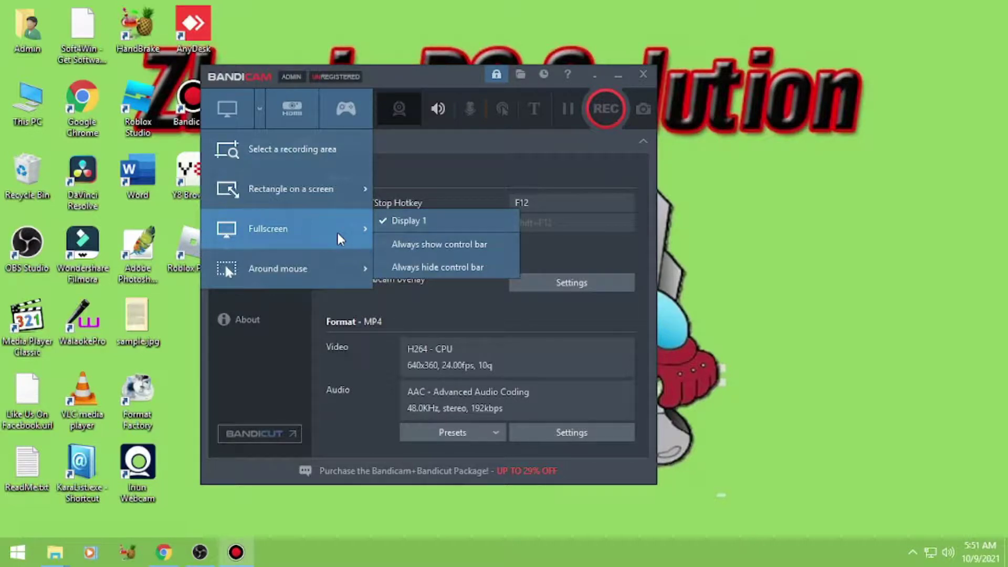
left_click(338, 233)
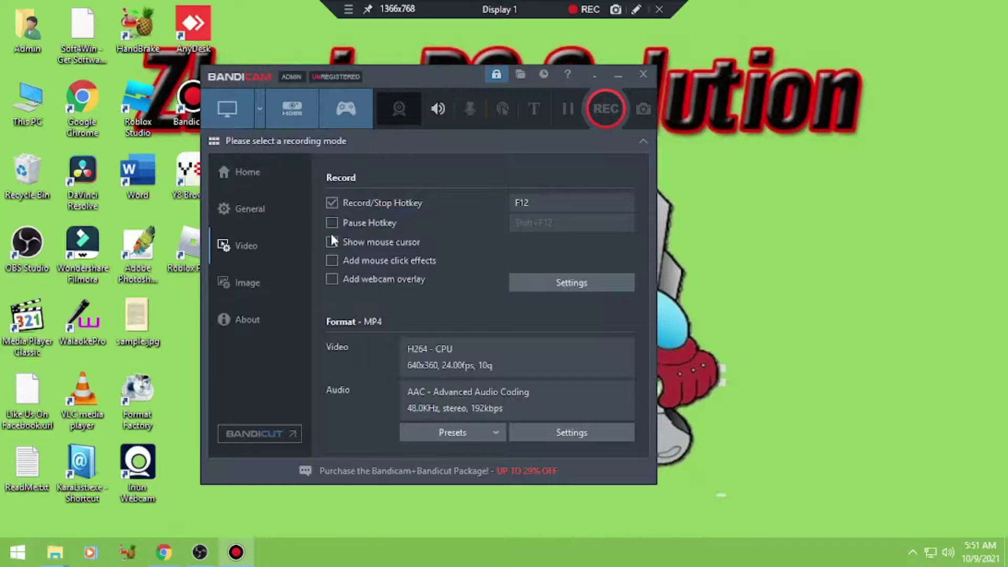
left_click(599, 116)
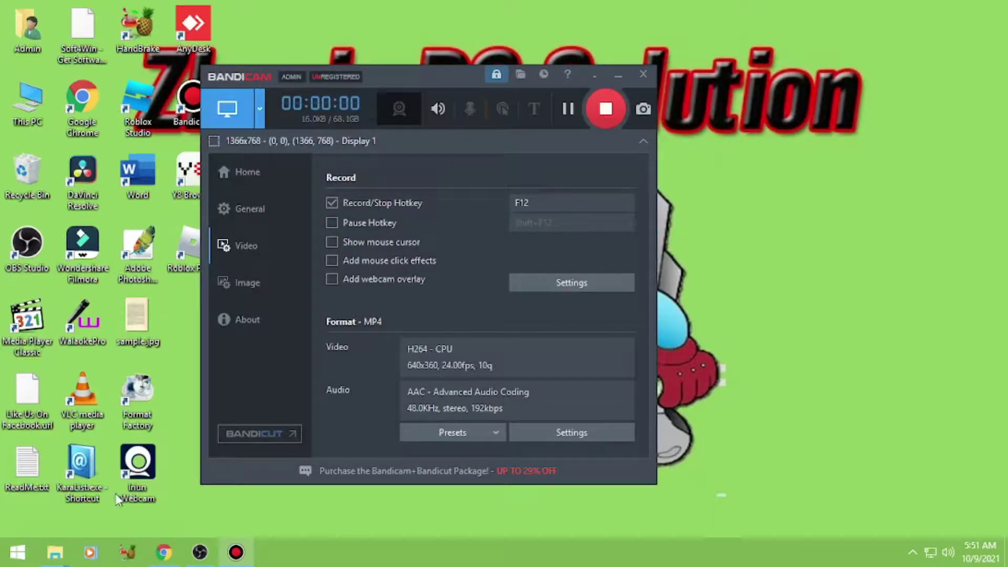
- Open the YouTube video 'How to Remotely Access your Client PC' in Chrome and unmute it
left_click(164, 561)
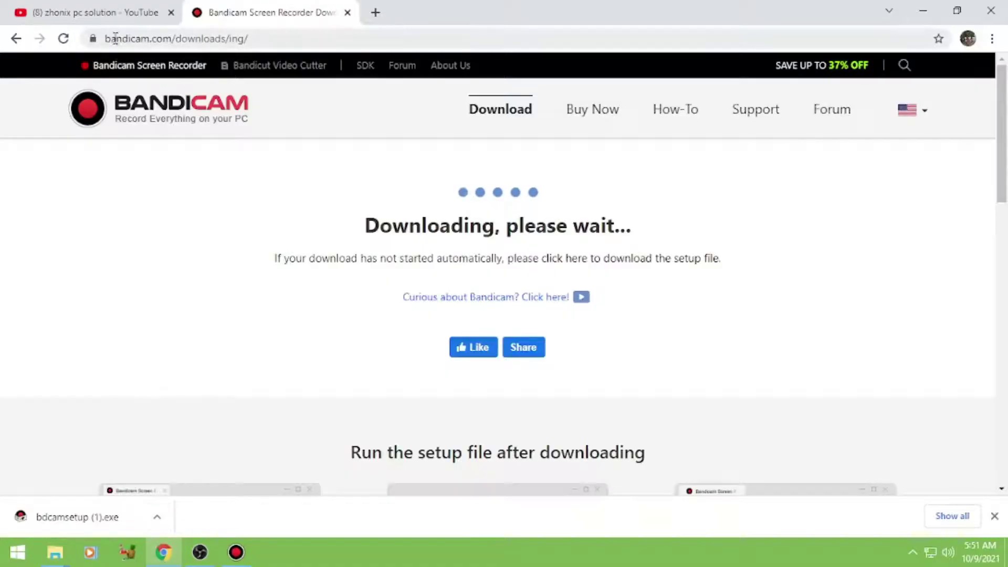
left_click(97, 11)
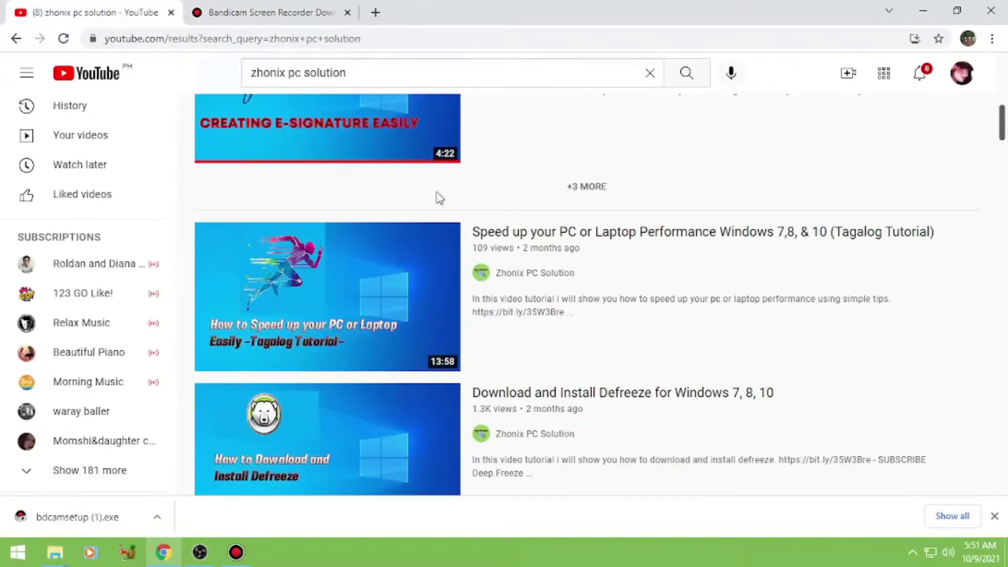
scroll(321, 315, "up", 5)
scroll(321, 315, "up", 4)
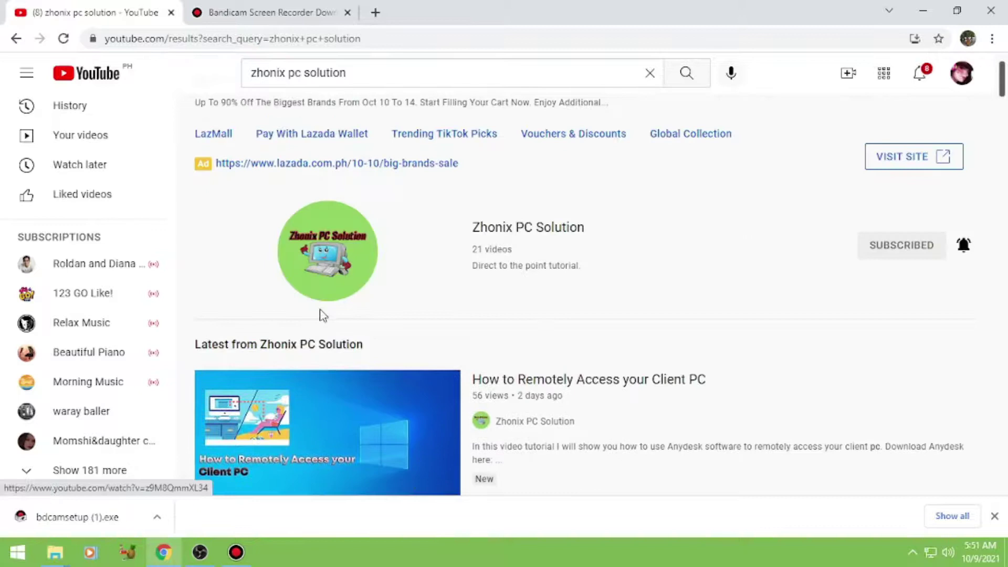
scroll(346, 347, "down", 6)
scroll(342, 273, "up", 1)
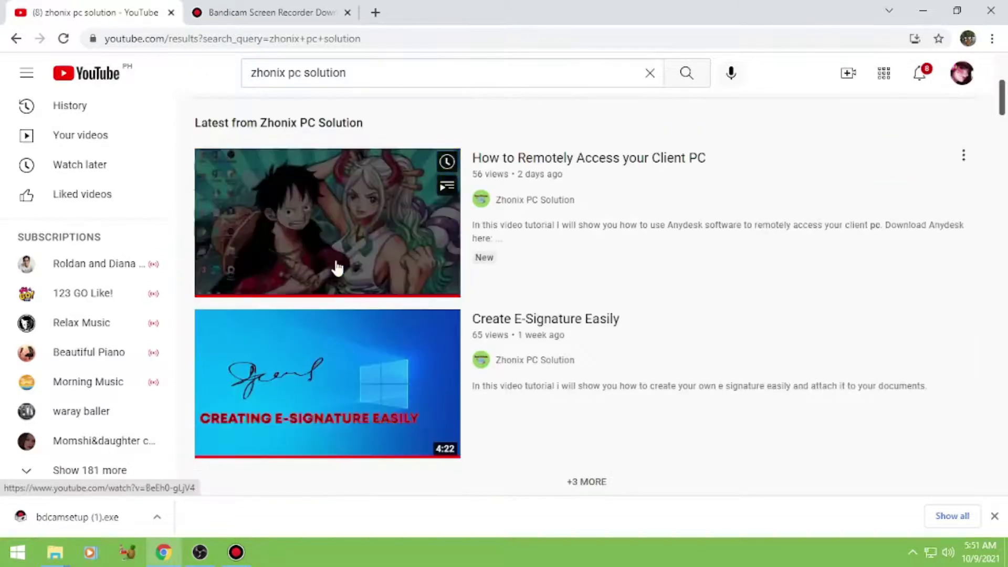
left_click(336, 268)
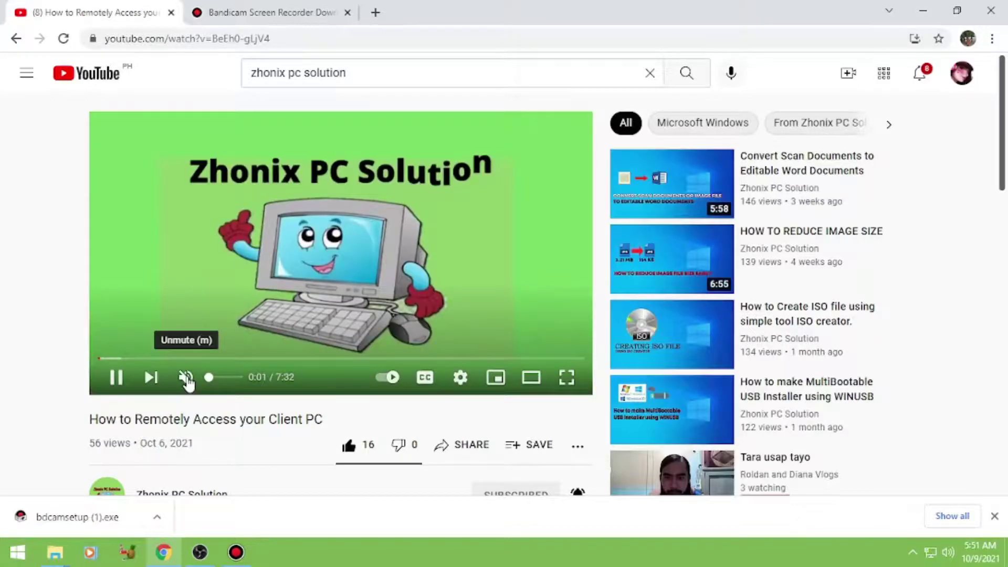
left_click(185, 378)
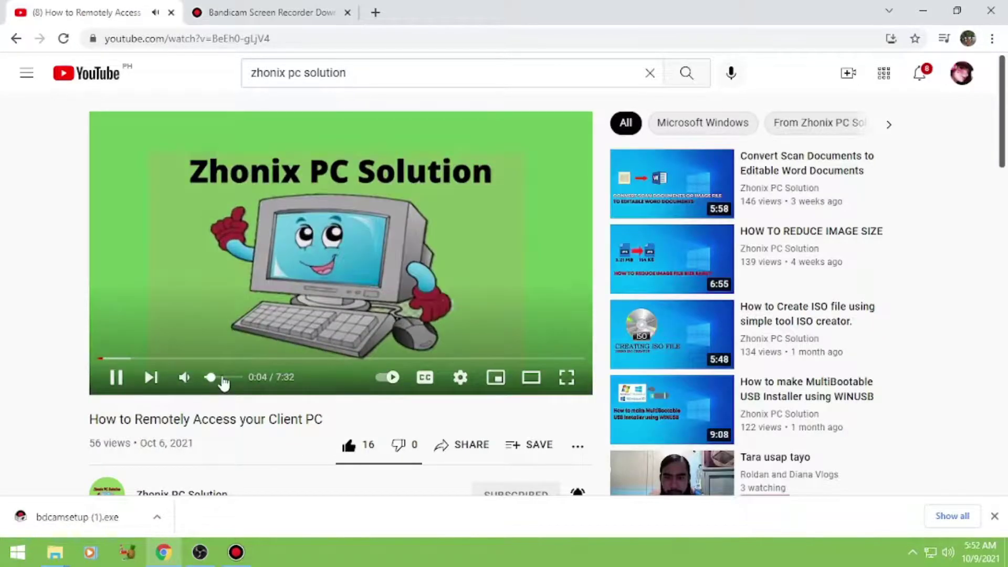
mouse_move(523, 1)
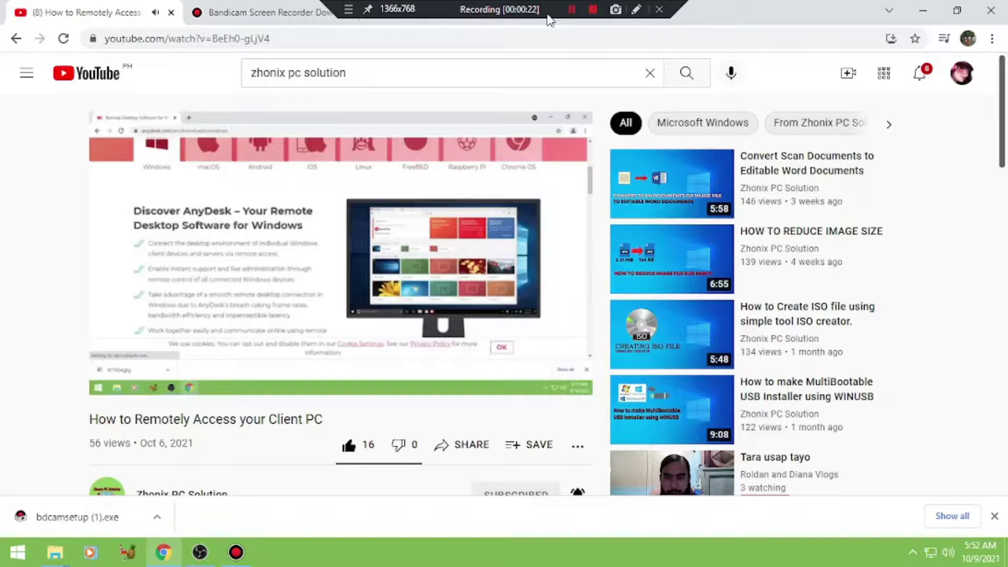
left_click(246, 558)
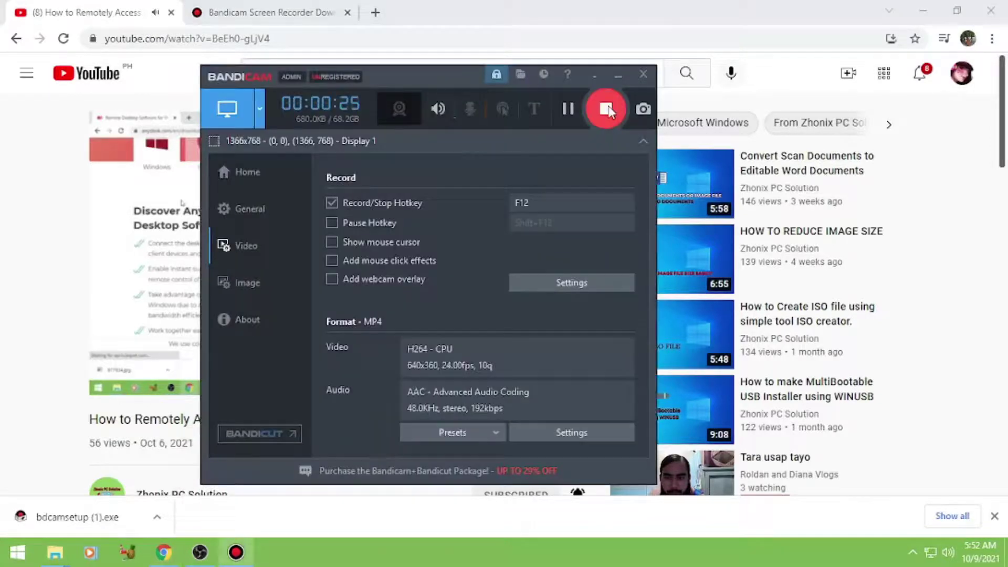
left_click(618, 78)
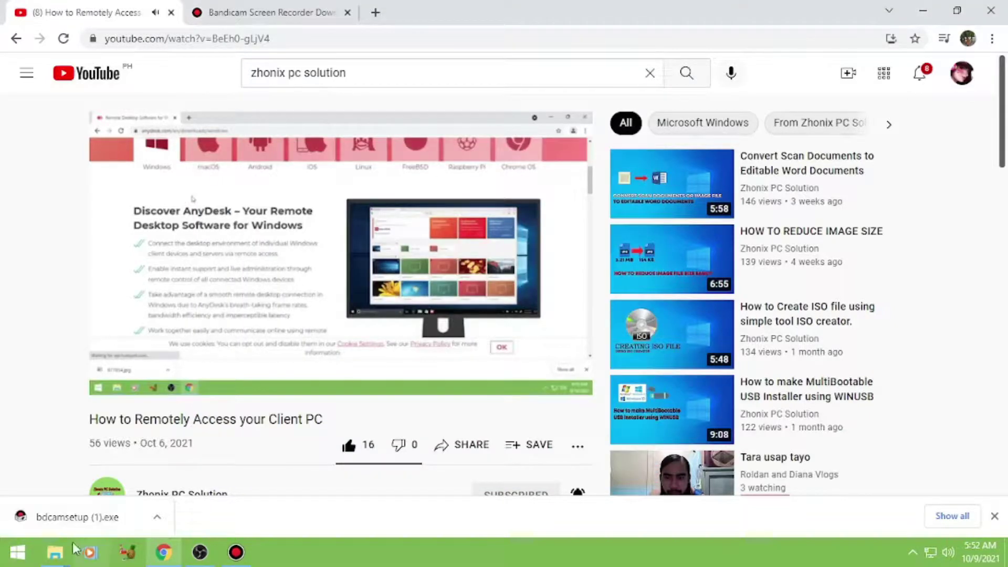
mouse_move(59, 556)
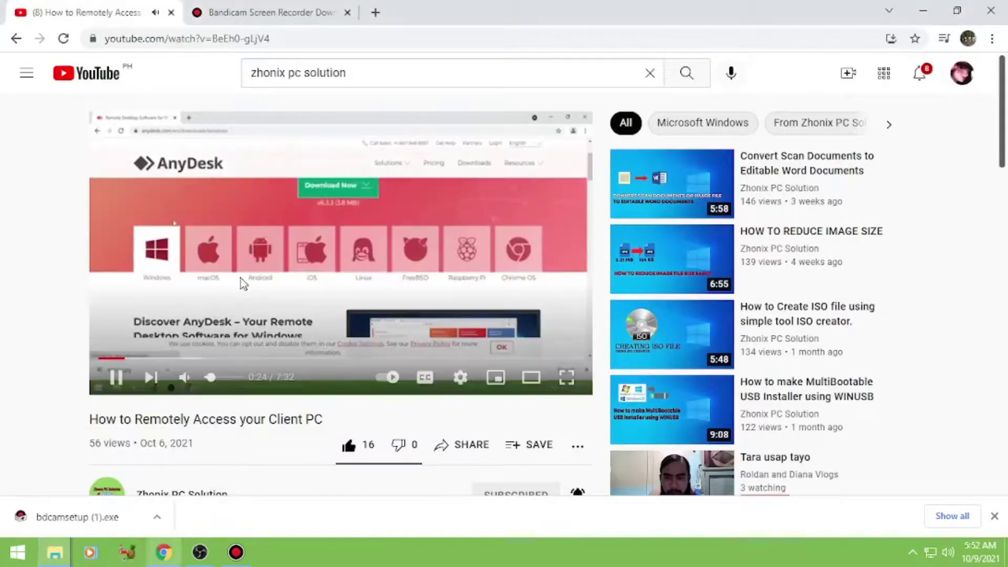
- Navigate File Explorer to This PC > Admin > Documents > Bandicam
left_click(61, 484)
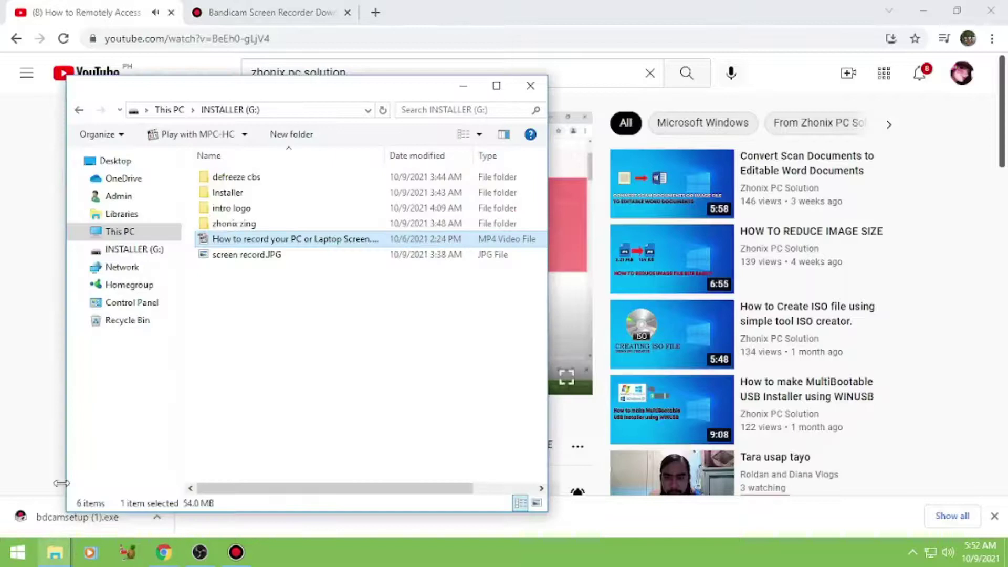
left_click(129, 231)
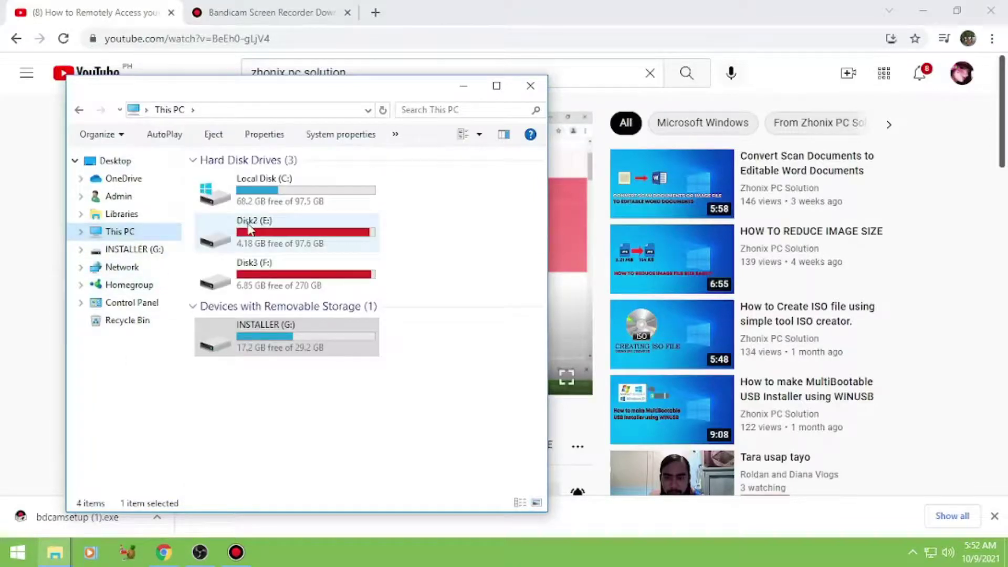
left_click(137, 198)
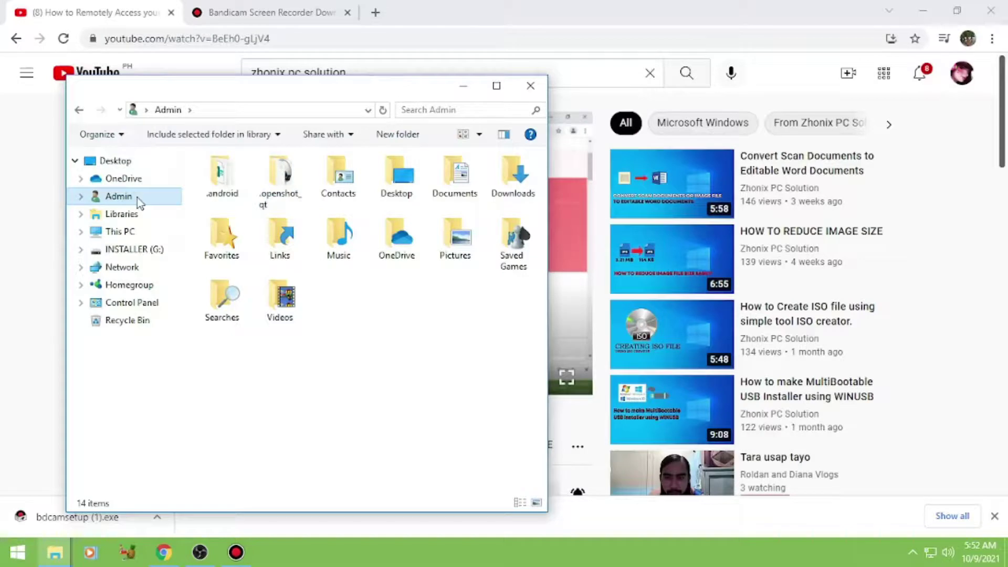
double_click(453, 198)
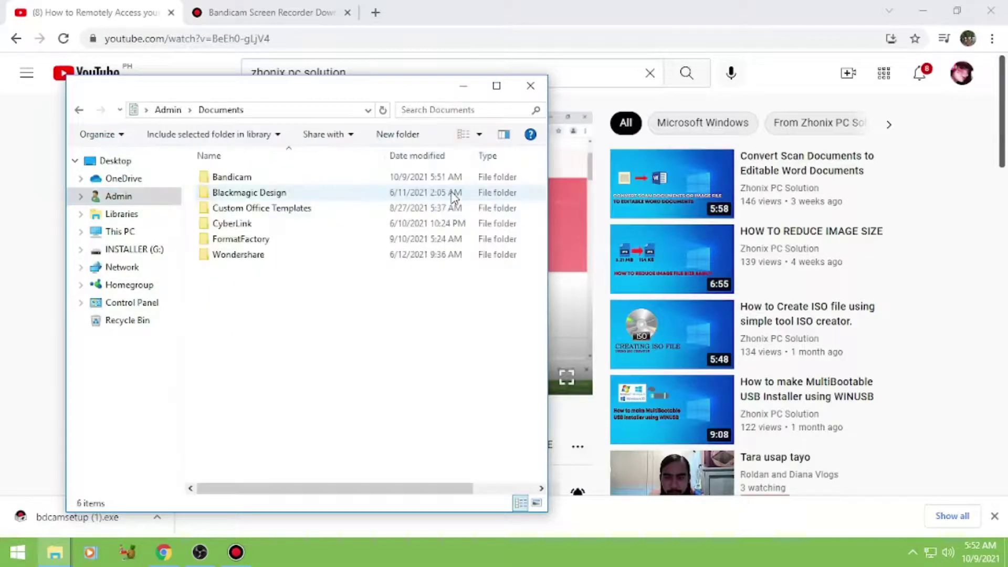
double_click(244, 181)
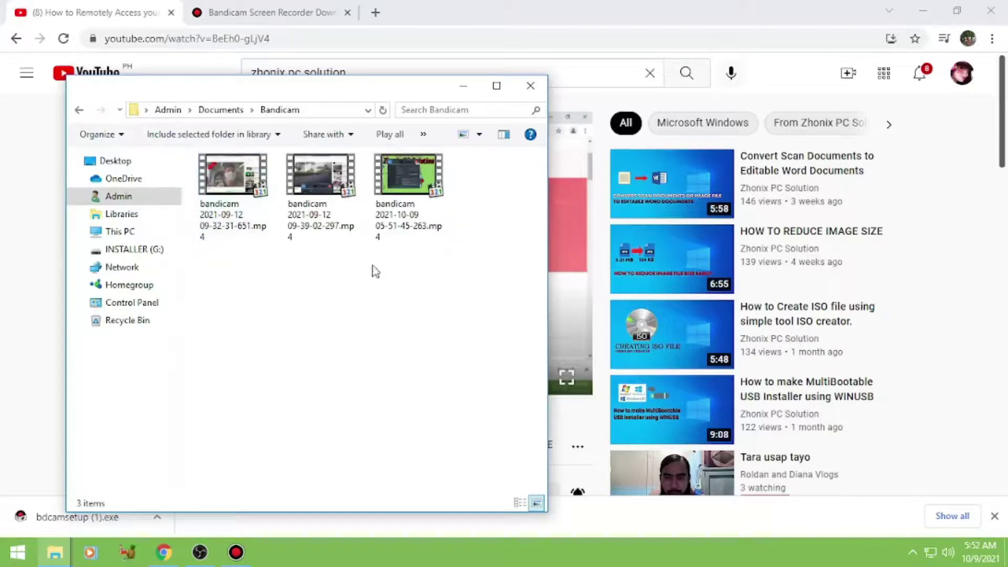
double_click(408, 191)
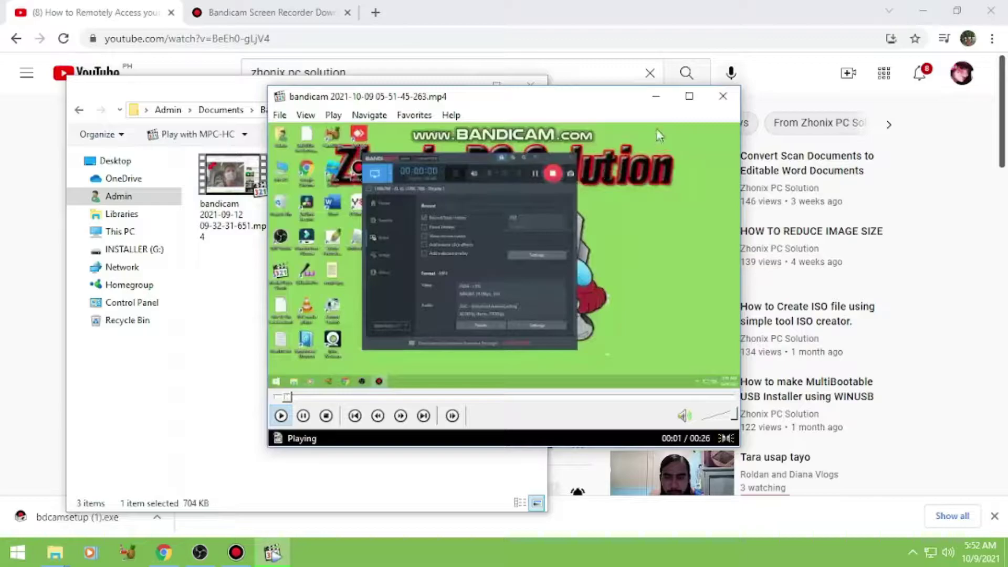
left_click(689, 96)
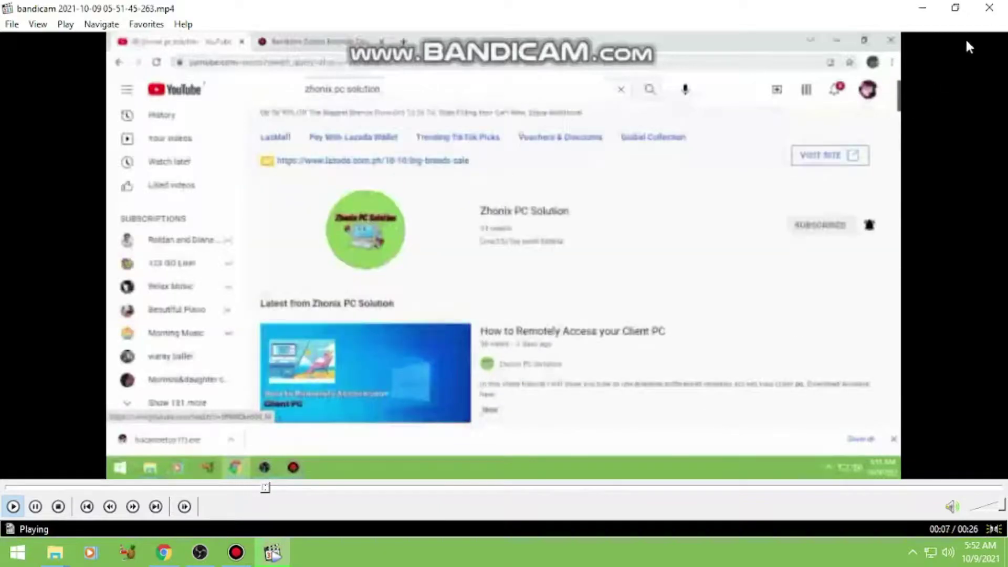
left_click(986, 15)
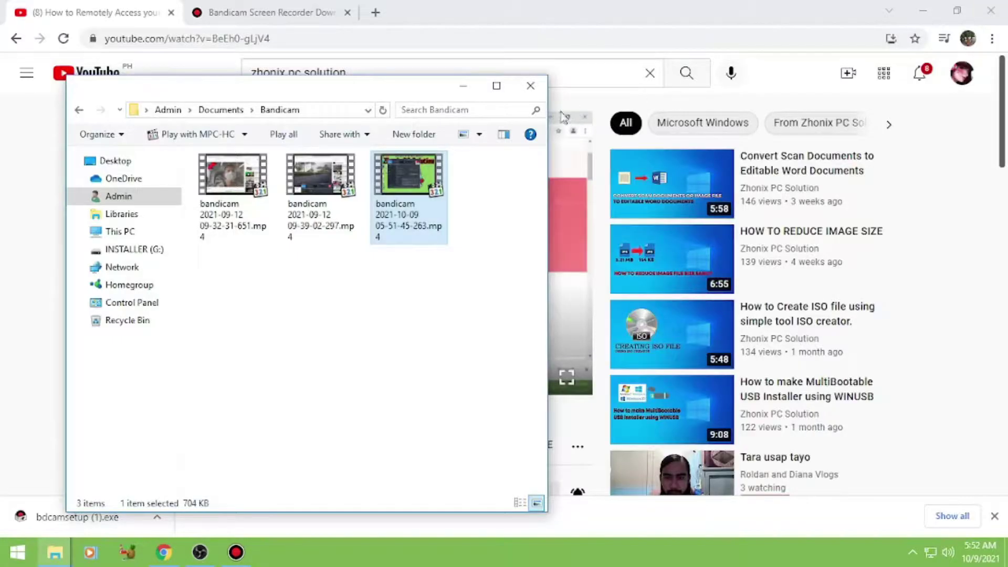
left_click(463, 87)
- Restore Bandicam and set its recording area to a 640x360 (16:9) rectangle
left_click(923, 10)
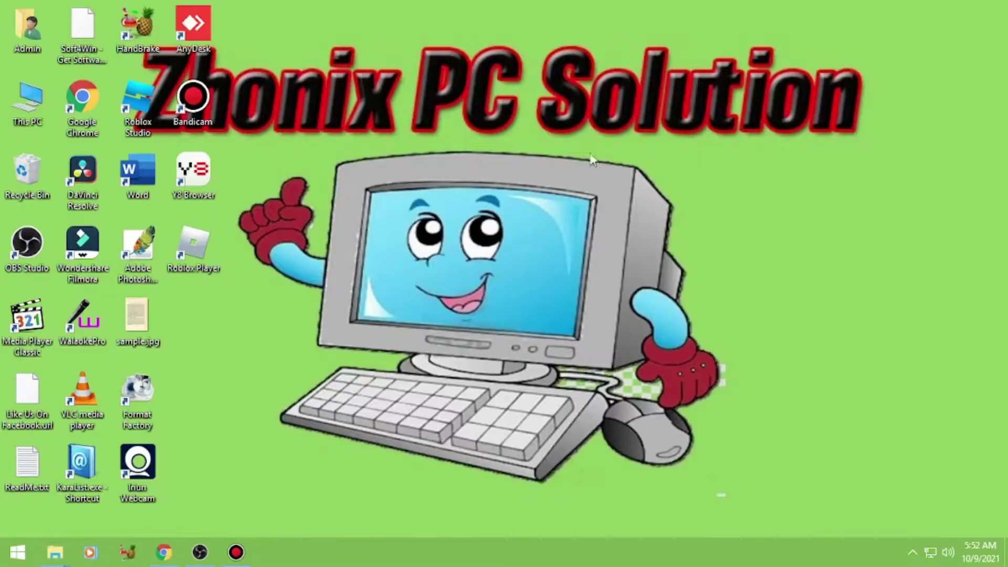
mouse_move(235, 552)
left_click(293, 463)
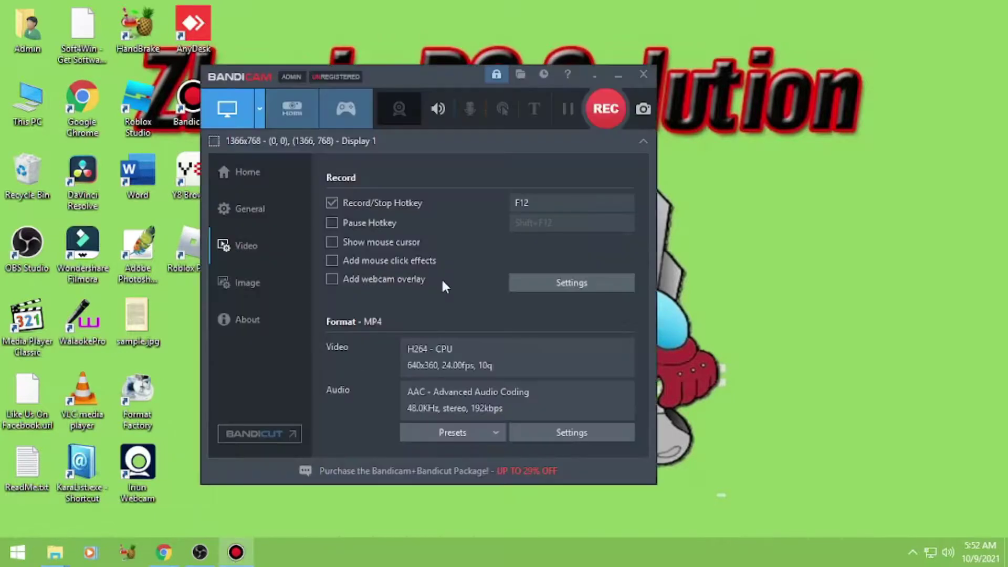
left_click(260, 112)
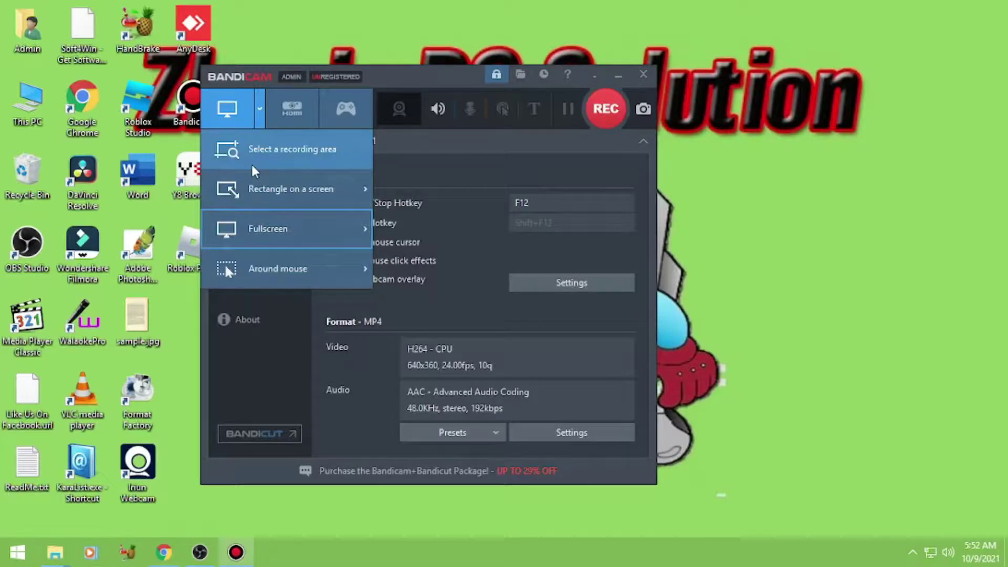
mouse_move(256, 186)
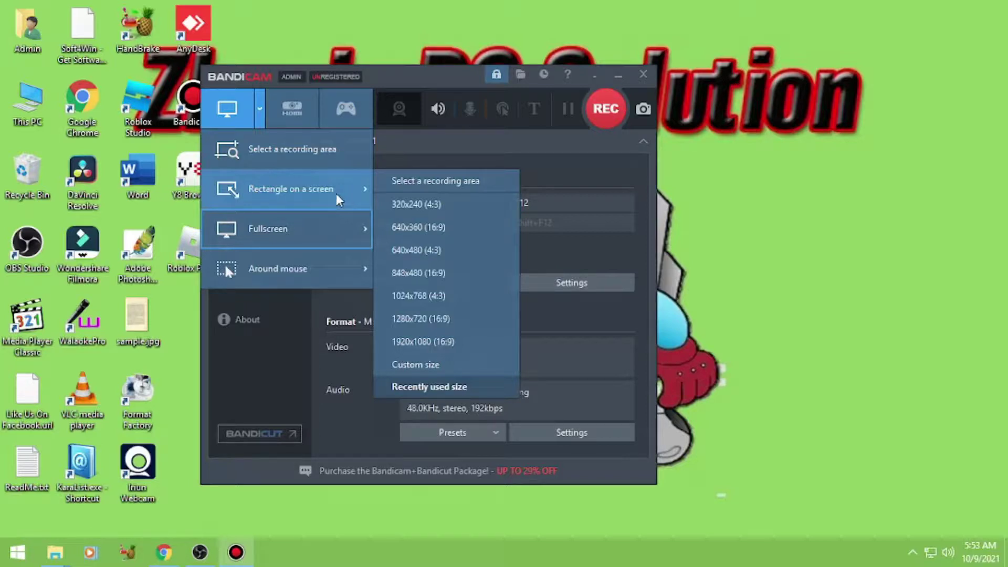
left_click(410, 229)
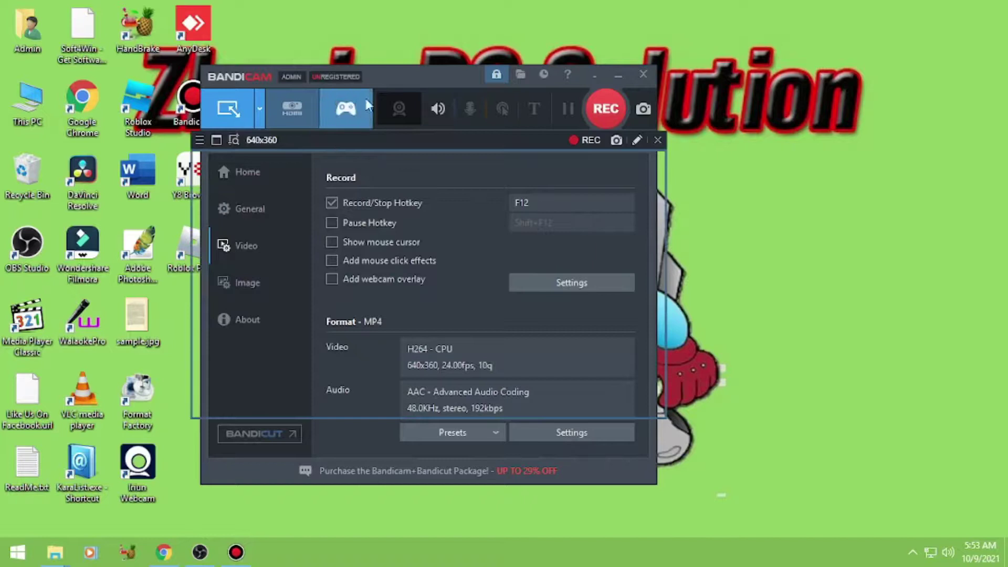
- Place the recording frame over the YouTube player in Chrome and resize it to 689x383
left_click(618, 75)
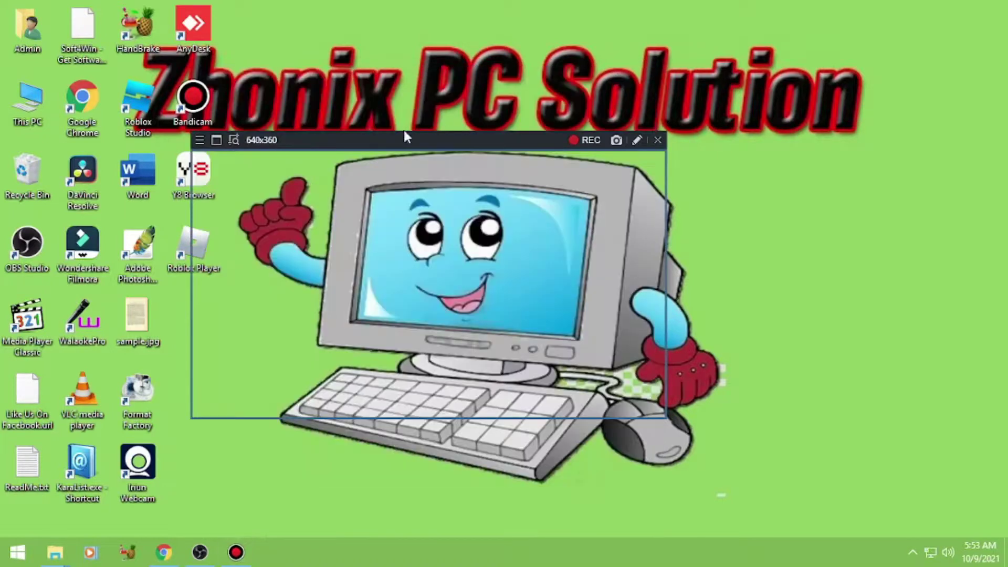
left_click_drag(390, 138, 382, 114)
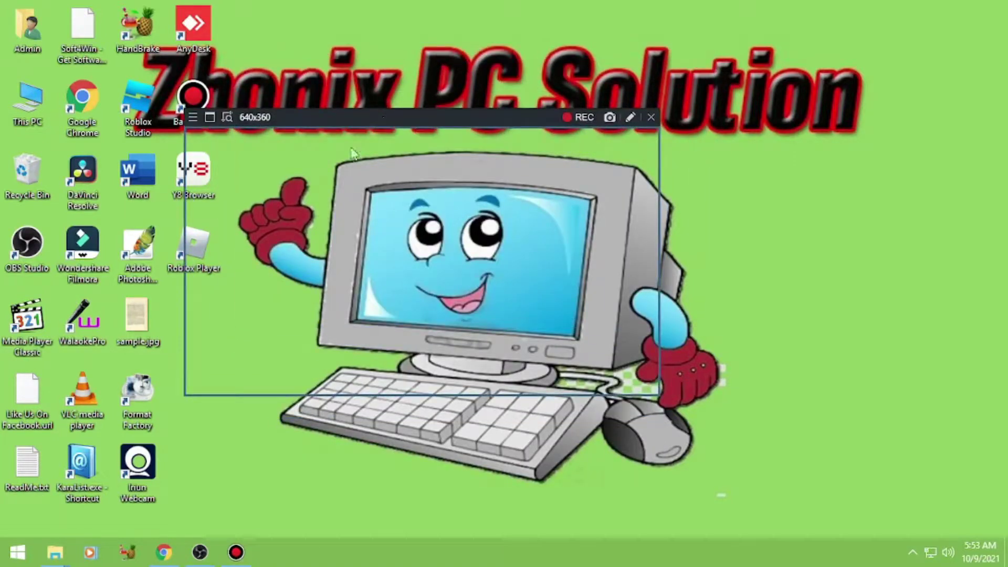
left_click(177, 544)
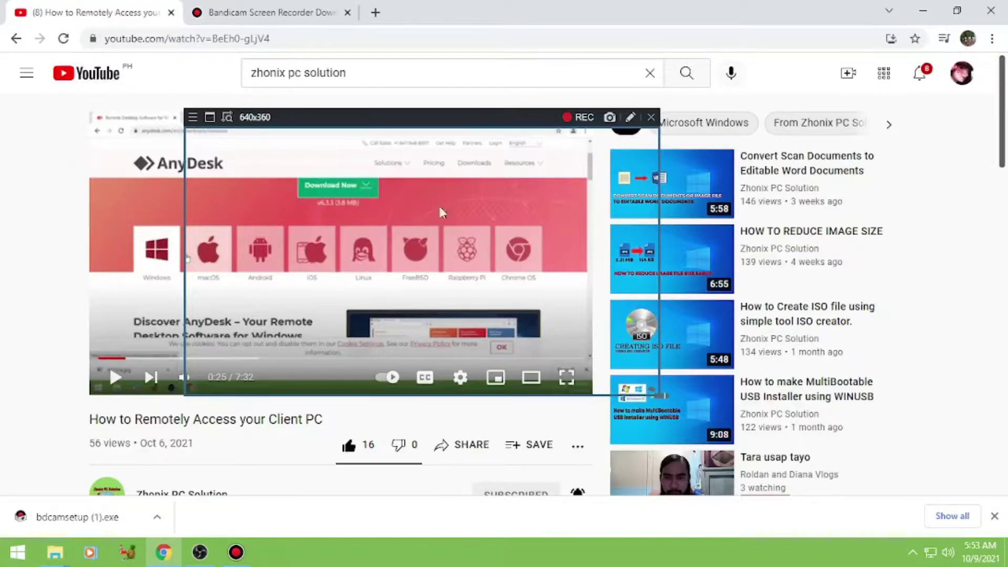
left_click_drag(448, 120, 349, 102)
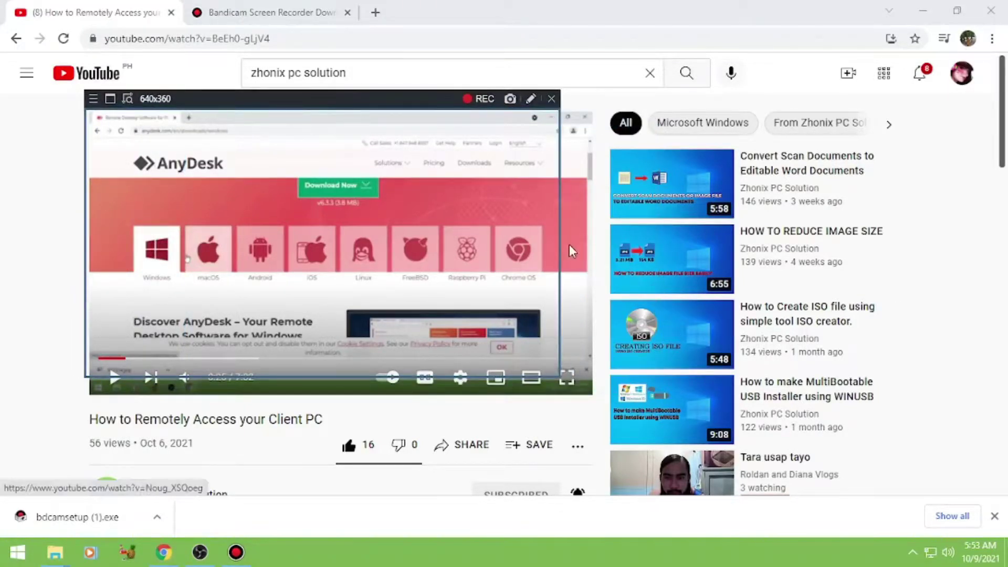
left_click_drag(562, 241, 597, 240)
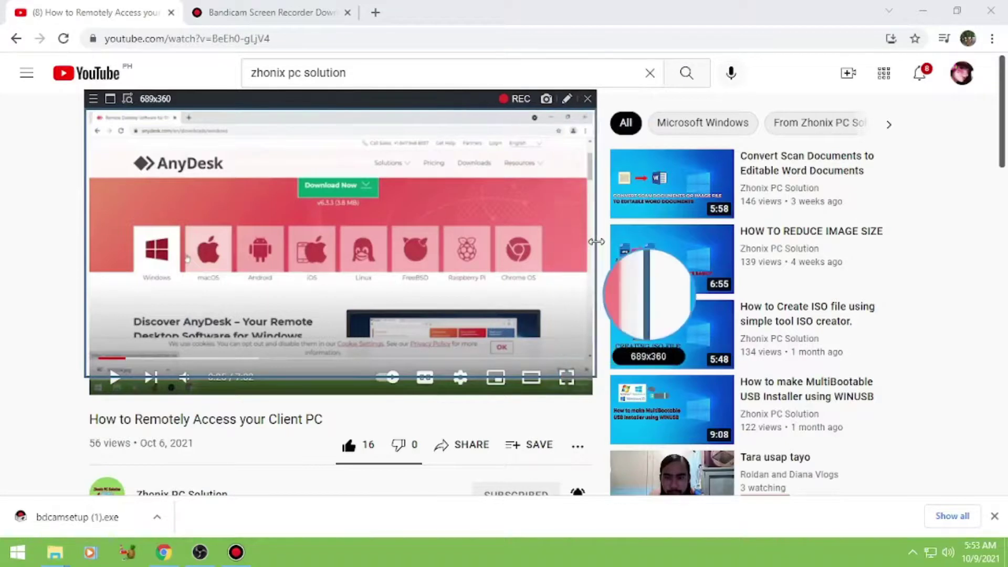
left_click_drag(347, 377, 356, 394)
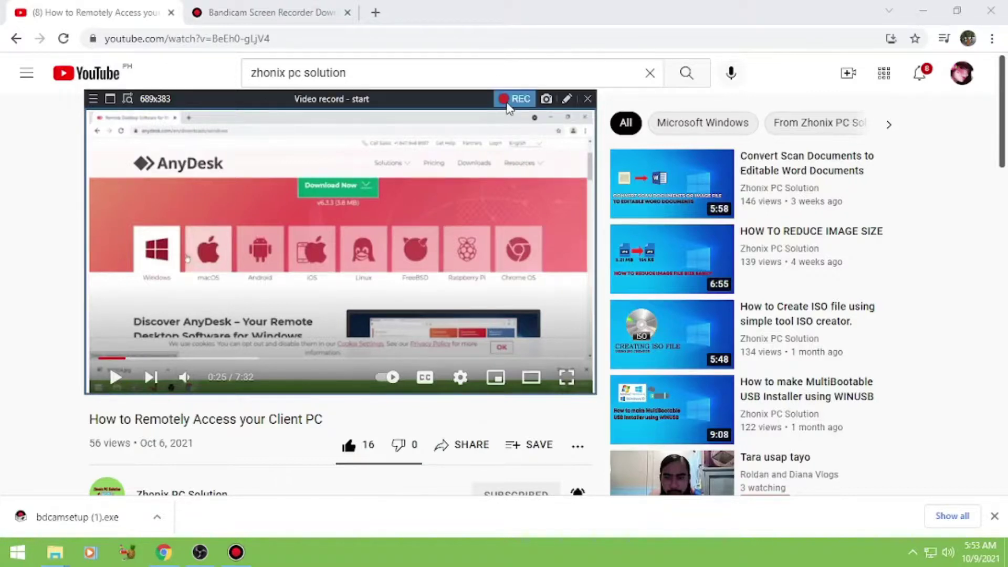
- Record the YouTube video playing inside the 689x383 rectangle for about 20 seconds, then stop
left_click(508, 102)
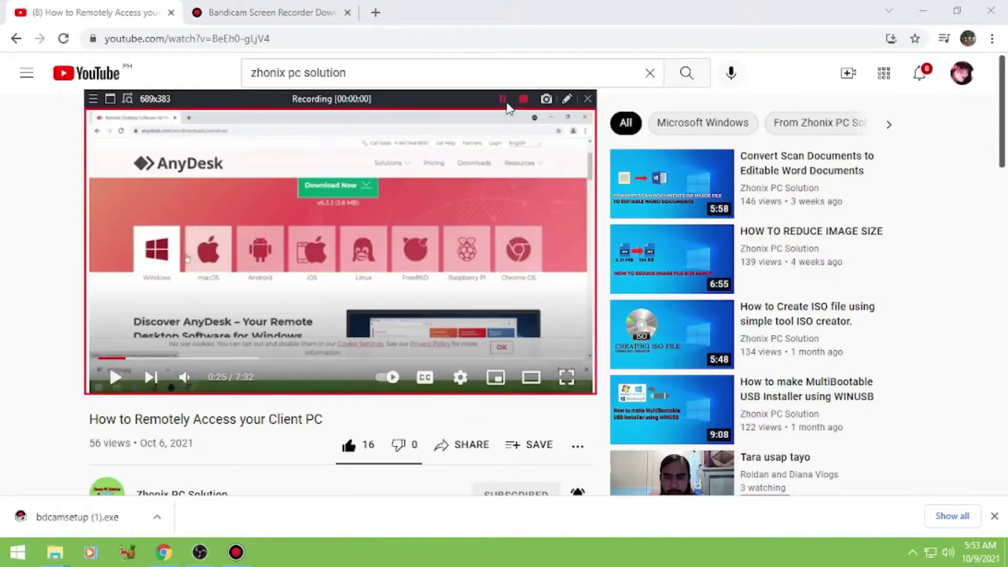
left_click(370, 219)
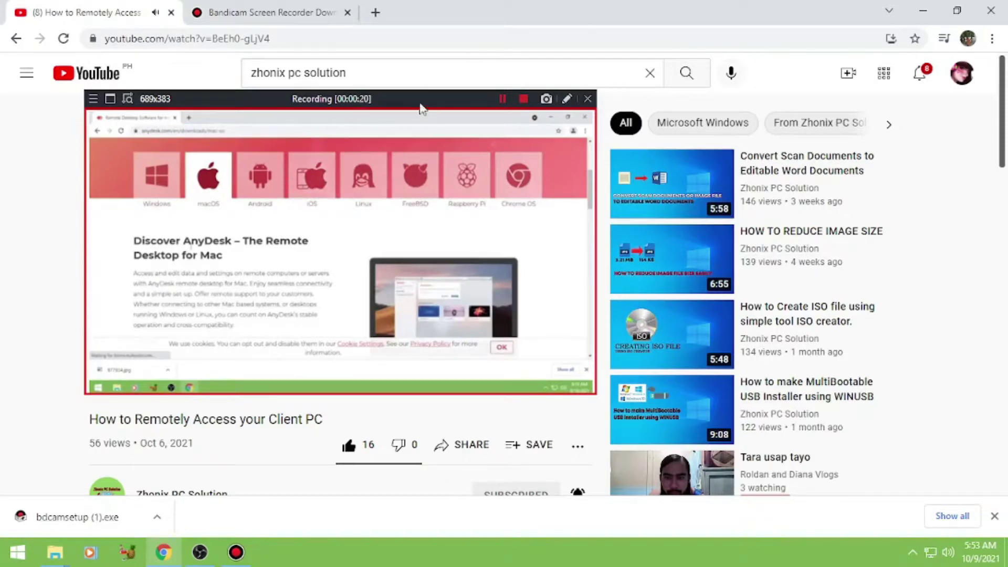
mouse_move(394, 219)
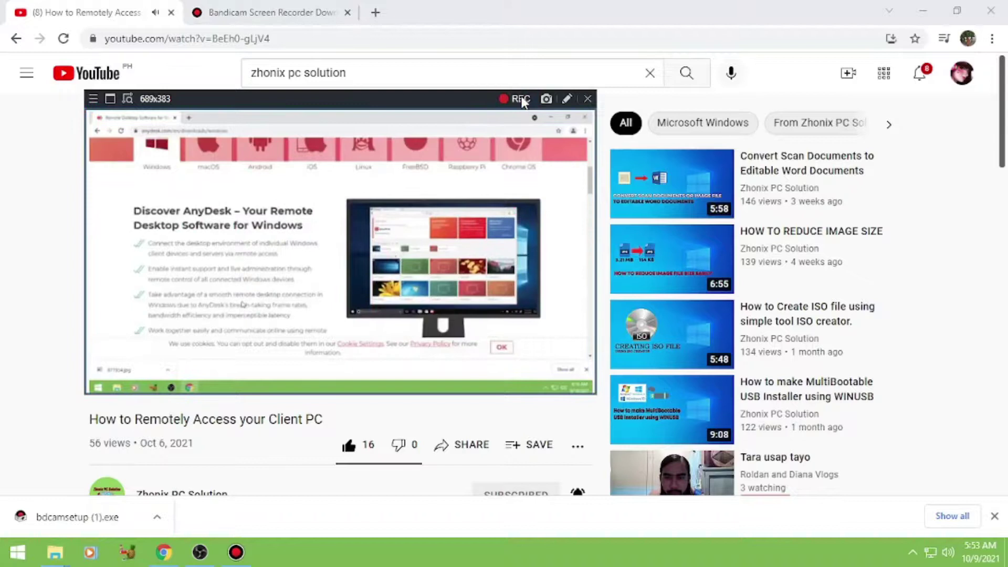
mouse_move(59, 554)
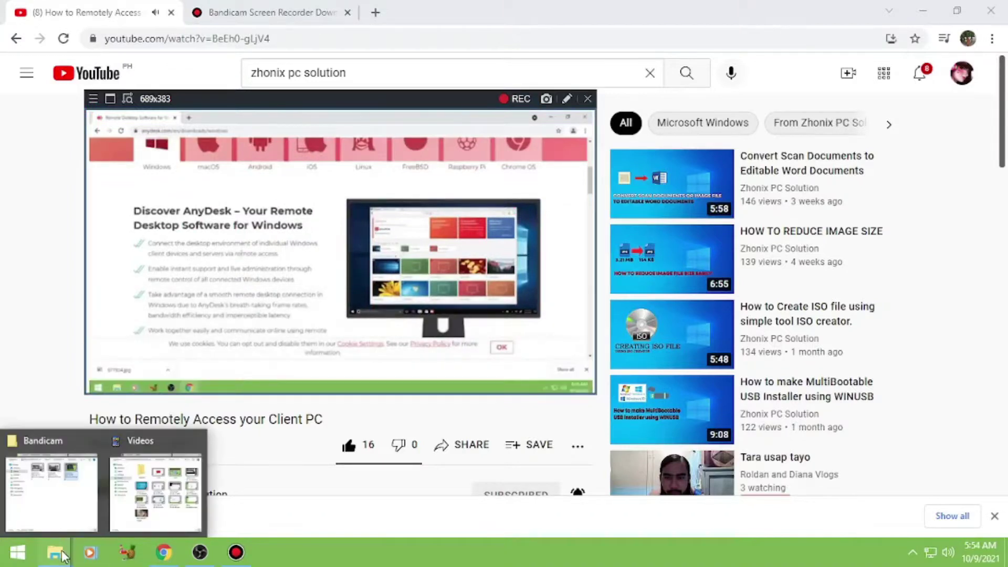
left_click(55, 526)
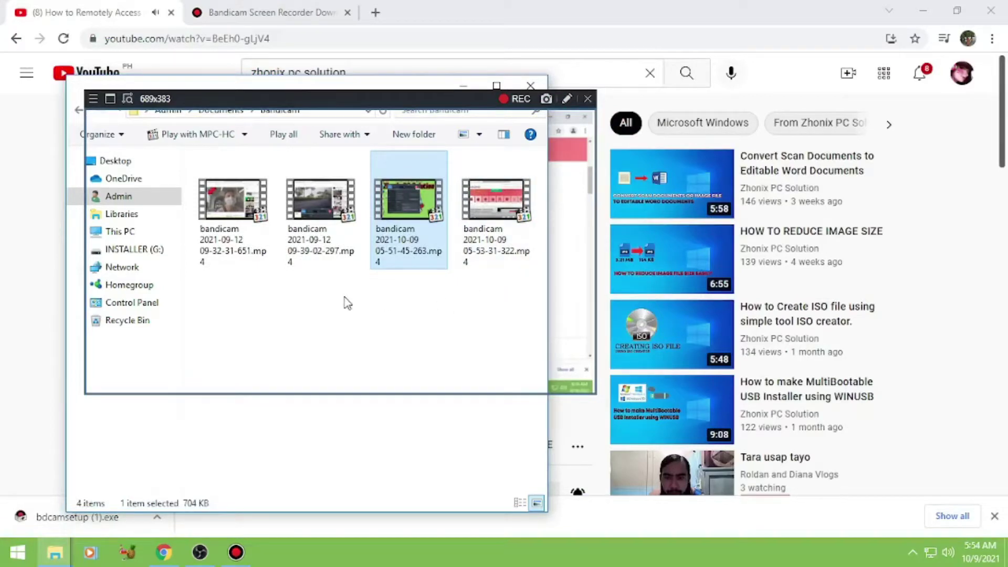
mouse_move(506, 197)
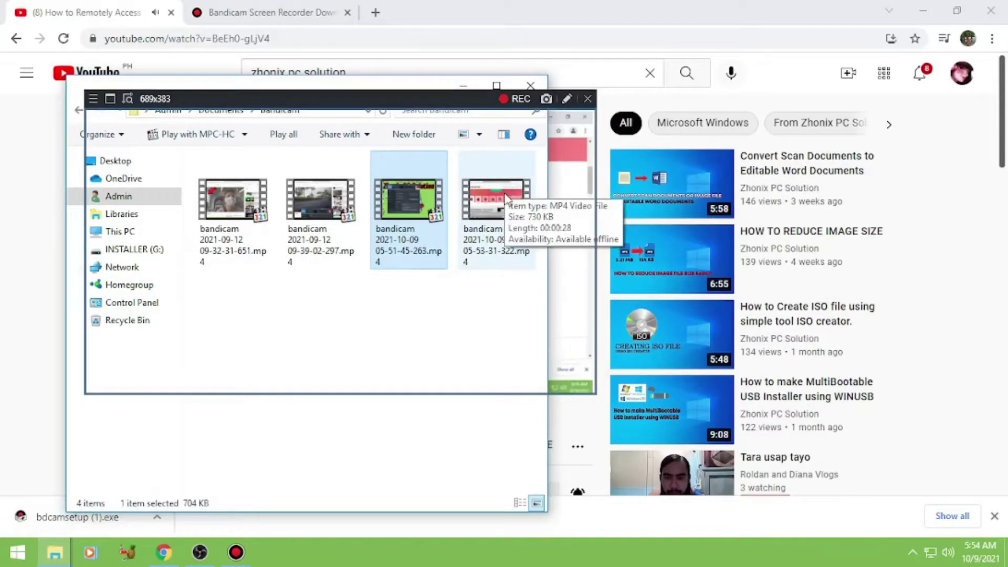
double_click(501, 199)
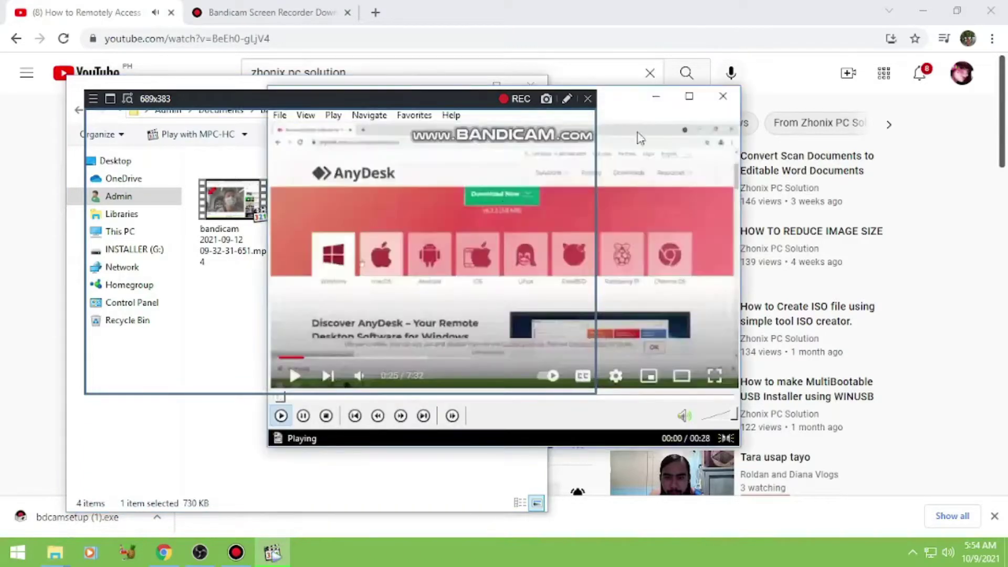
- Close the recording frame, minimize Bandicam, and watch the playback full screen before closing the player
left_click(589, 100)
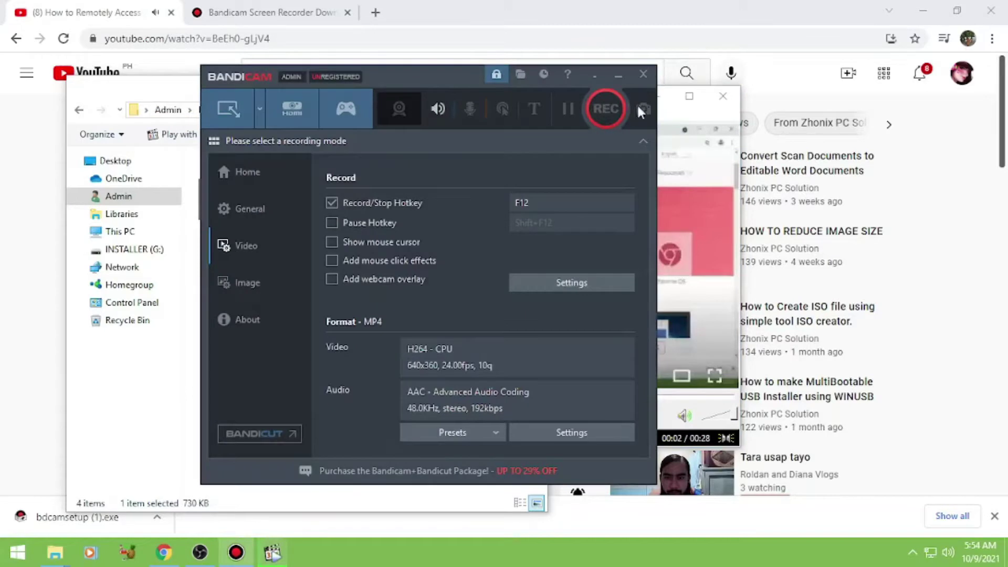
left_click(618, 77)
left_click(690, 97)
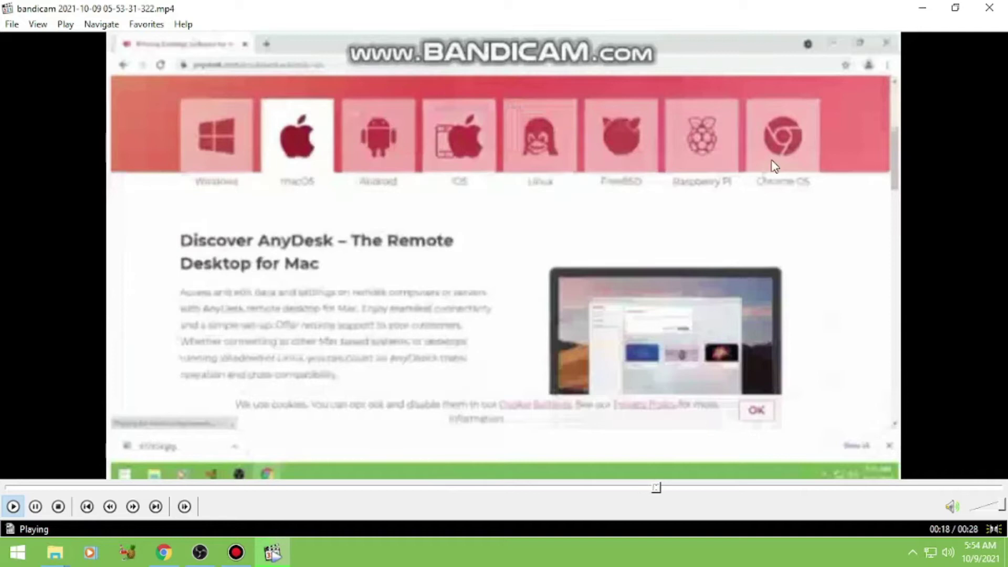
left_click(989, 9)
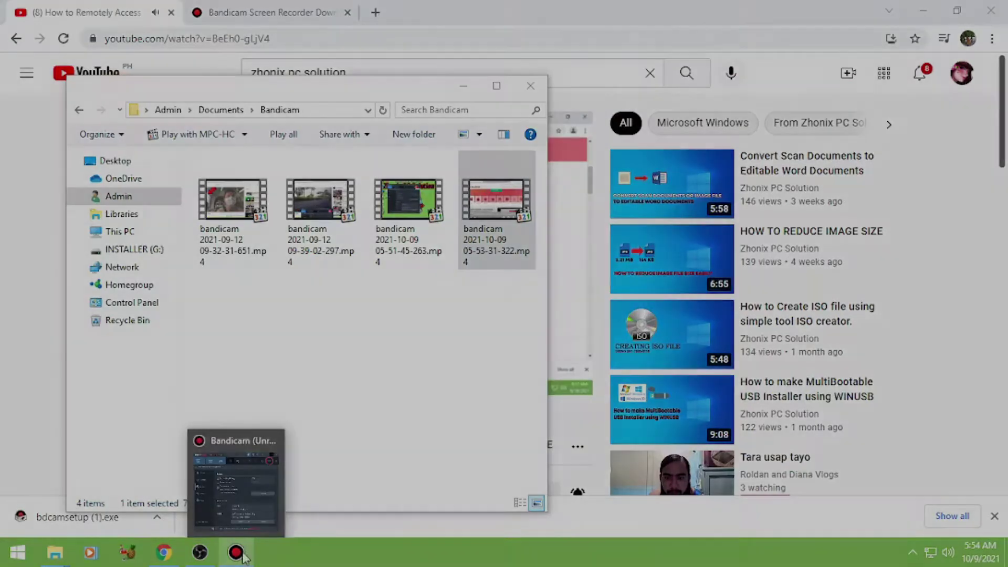
- Bring the Bandicam window back up from the taskbar
left_click(236, 552)
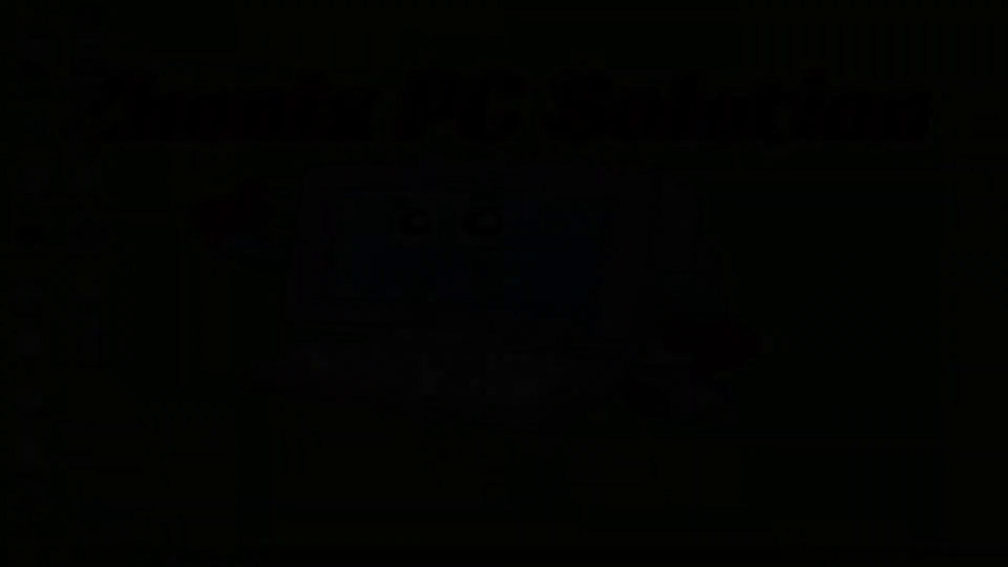